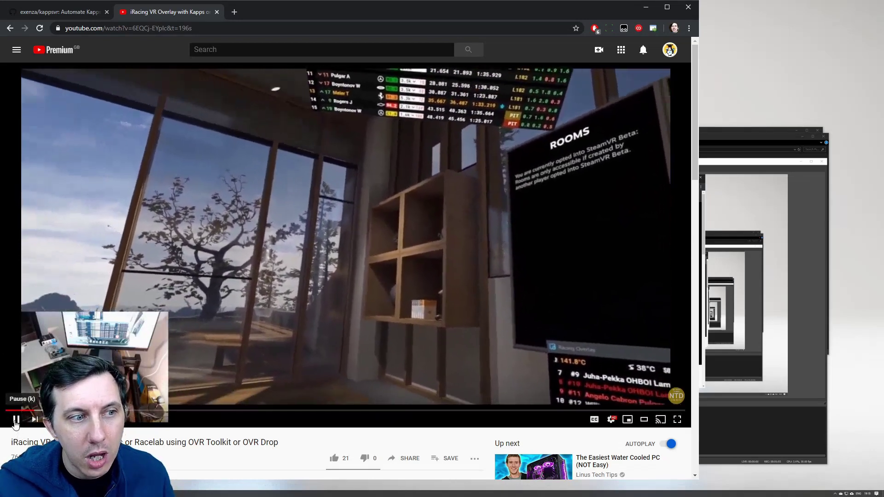
Pause the iRacing VR overlay video and launch the Kapps overlays from the KAPPS VR desktop shortcut.
{"action": "left_click", "coordinate": [260, 127]}
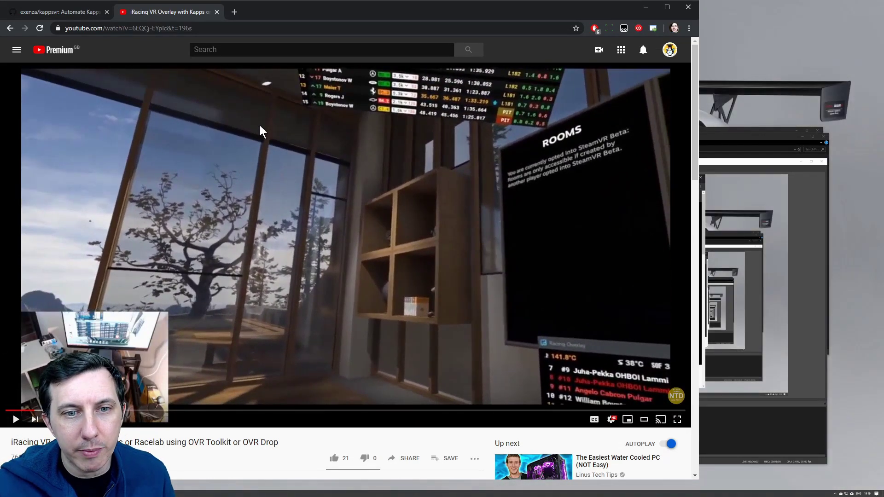
{"action": "key", "text": "alt+Tab"}
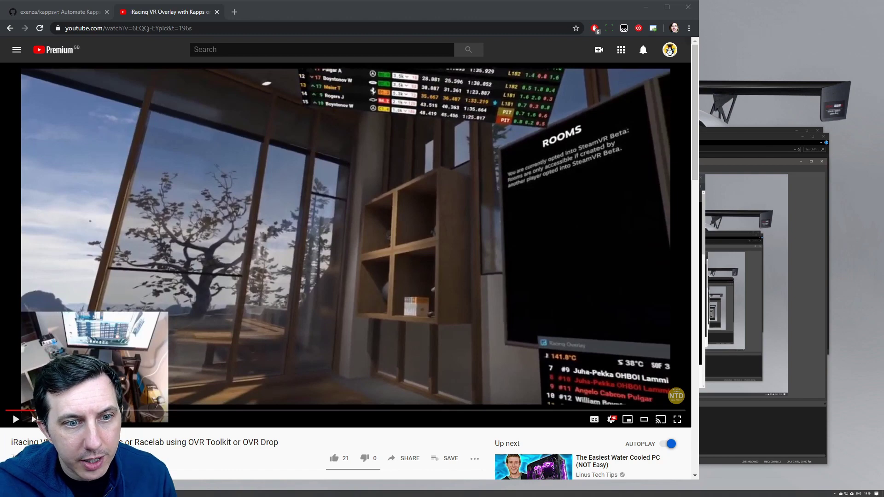
{"action": "key", "text": "super+Down"}
{"action": "left_click", "coordinate": [129, 10]}
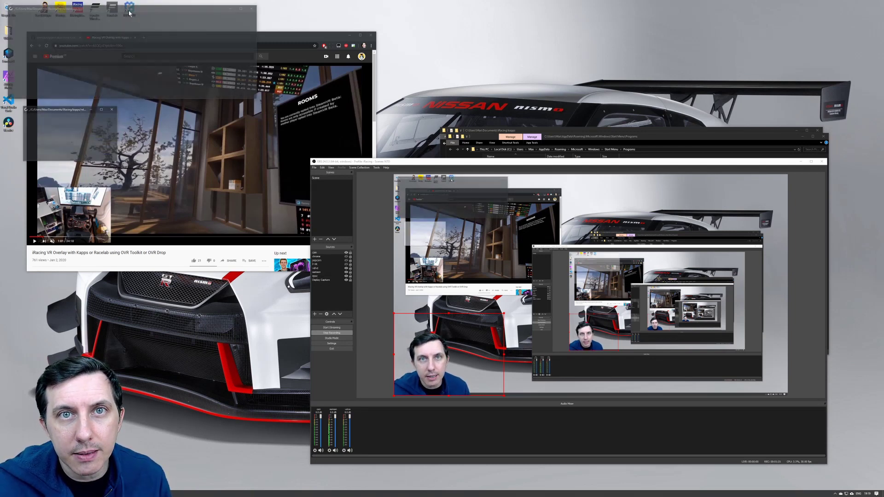
{"action": "mouse_move", "coordinate": [129, 51]}
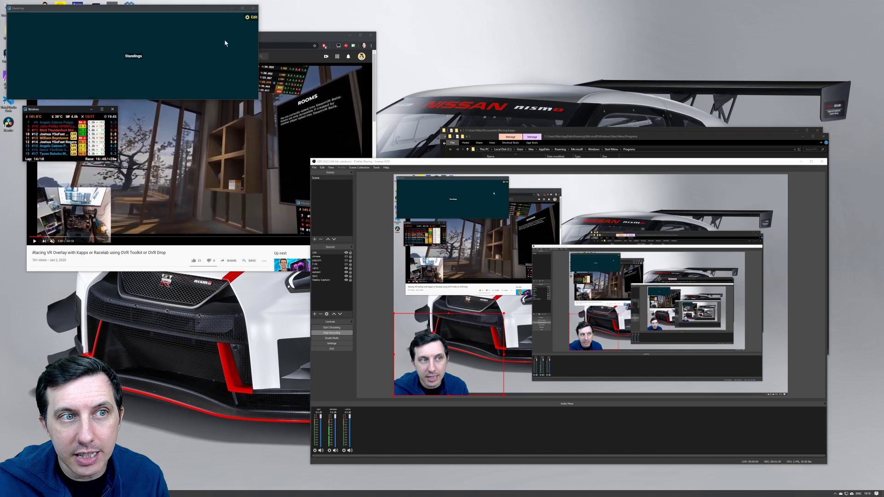
Turn edit mode of the Standings overlay on and off, and close the Relatives and Standings overlay windows.
{"action": "left_click", "coordinate": [252, 20]}
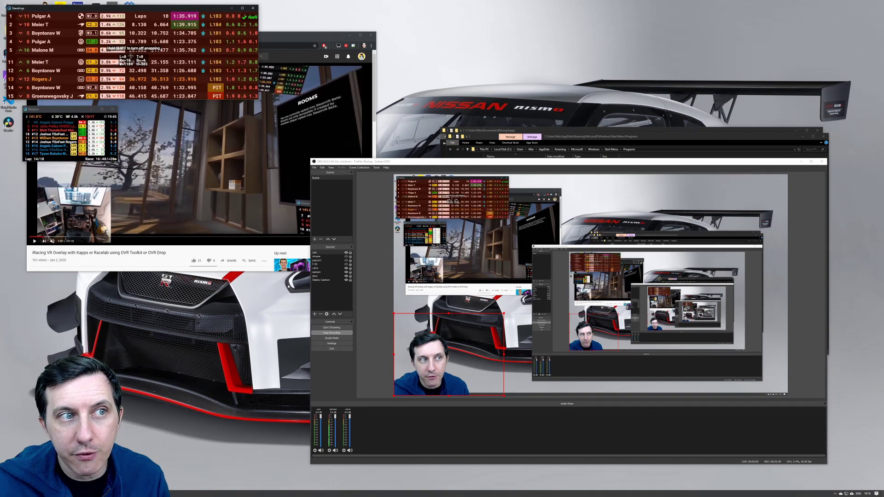
{"action": "left_click", "coordinate": [252, 19]}
{"action": "left_click", "coordinate": [110, 120]}
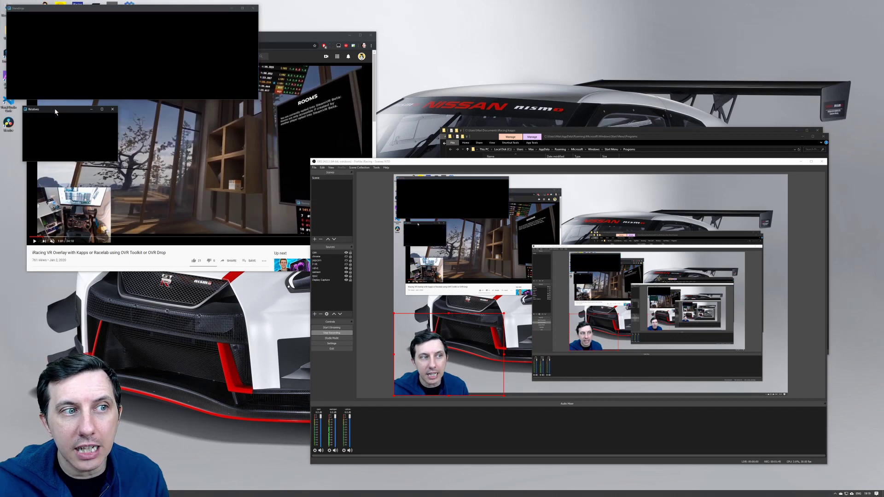
{"action": "left_click", "coordinate": [112, 110]}
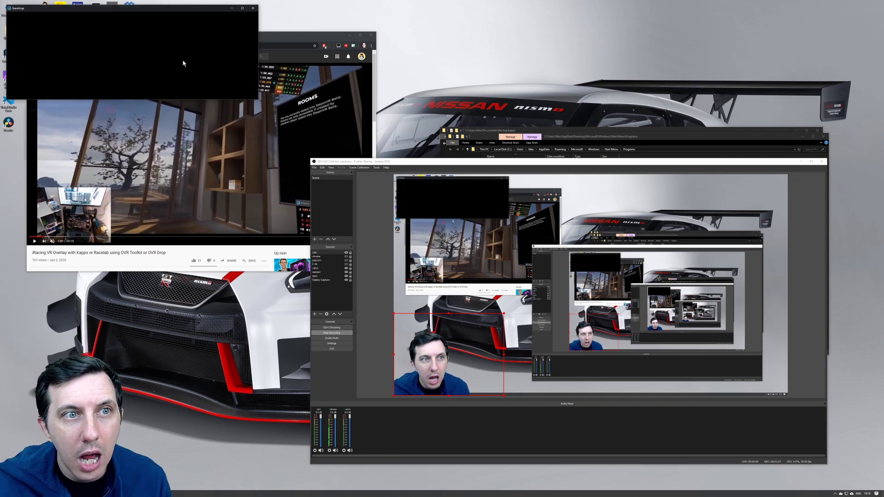
{"action": "left_click", "coordinate": [253, 8]}
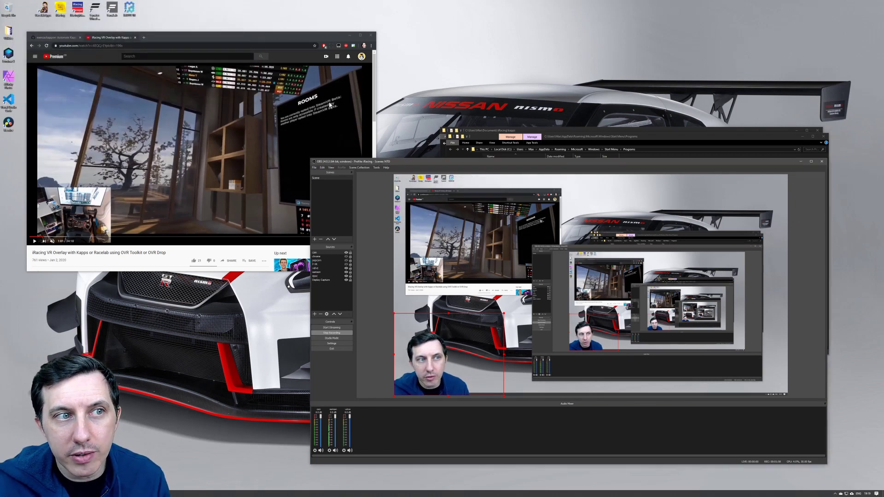
Show the kappsvr GitHub repository page, switch the OBS view to the browser source, and enlarge the browser window.
{"action": "left_click", "coordinate": [57, 38]}
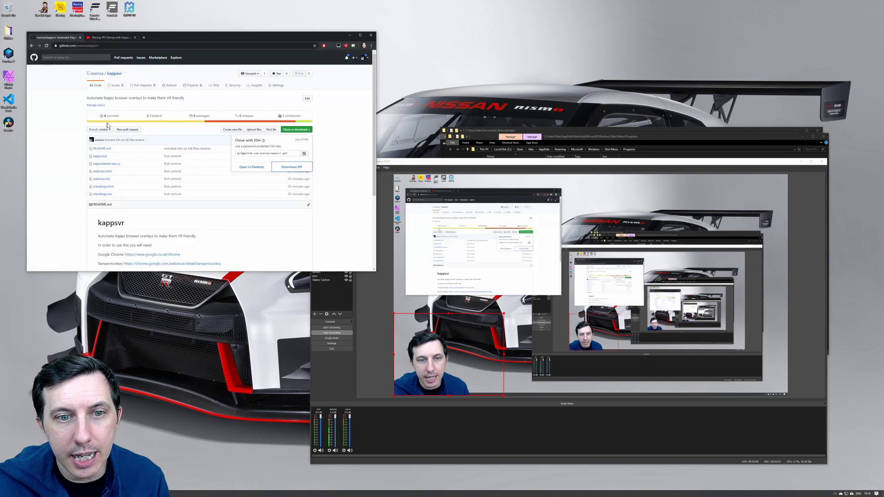
{"action": "left_click", "coordinate": [341, 274]}
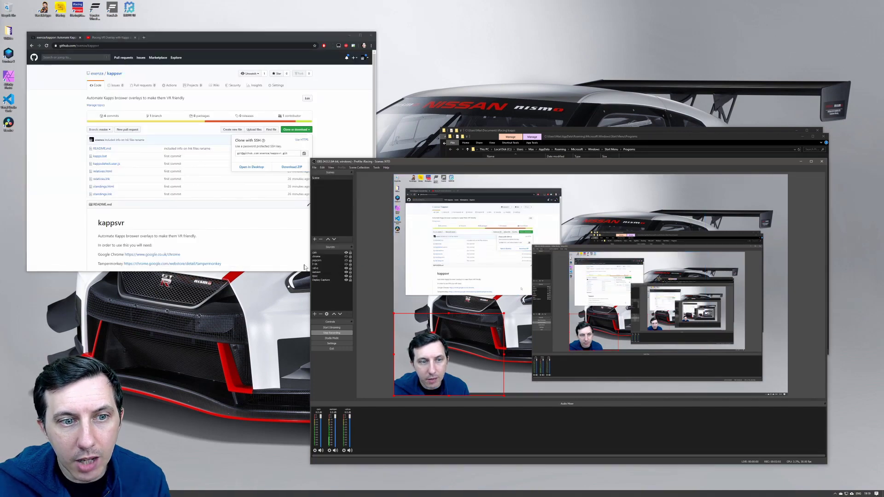
{"action": "left_click", "coordinate": [346, 261]}
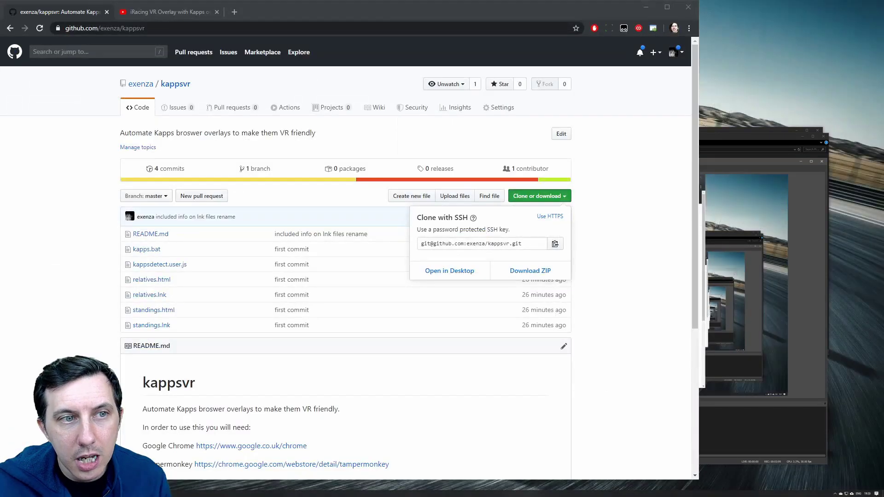
{"action": "left_click", "coordinate": [325, 7]}
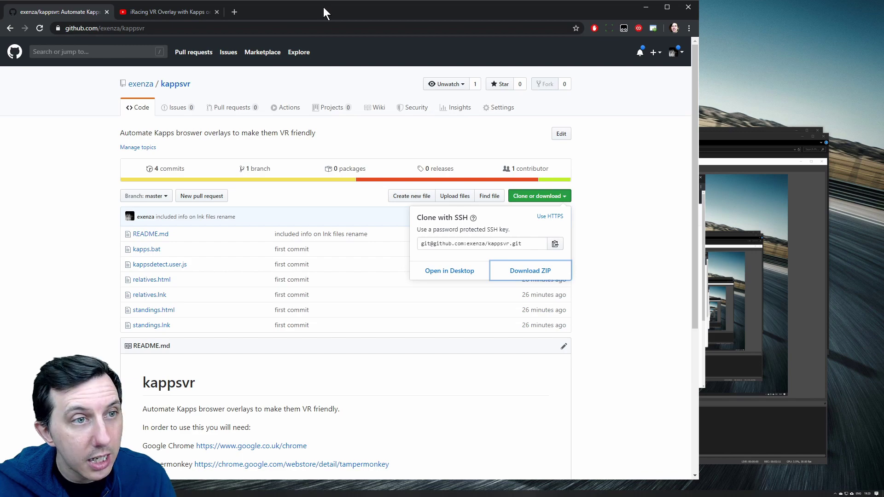
{"action": "key", "text": "alt+Tab"}
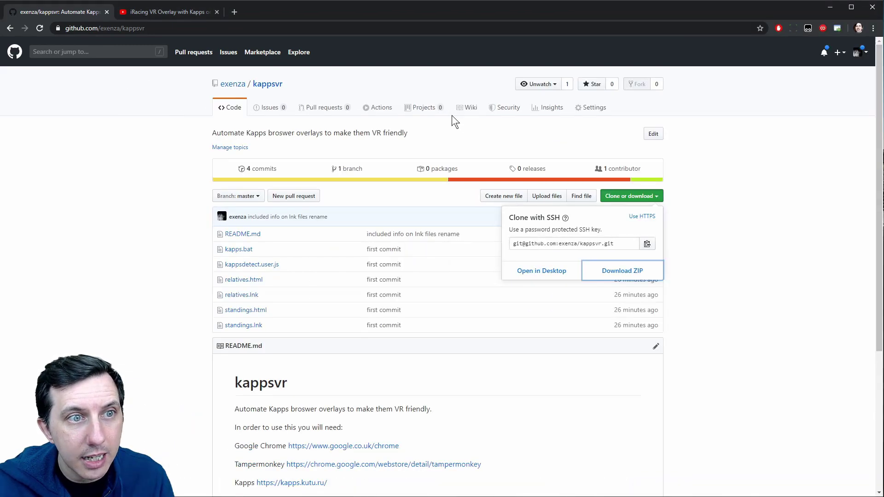
{"action": "double_click", "coordinate": [451, 12]}
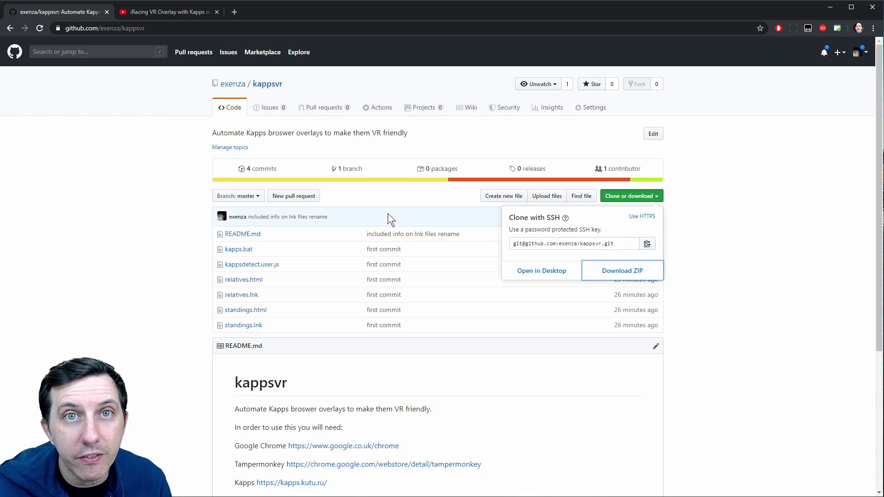
Download the kappsvr repository as a ZIP file.
{"action": "left_click", "coordinate": [156, 349]}
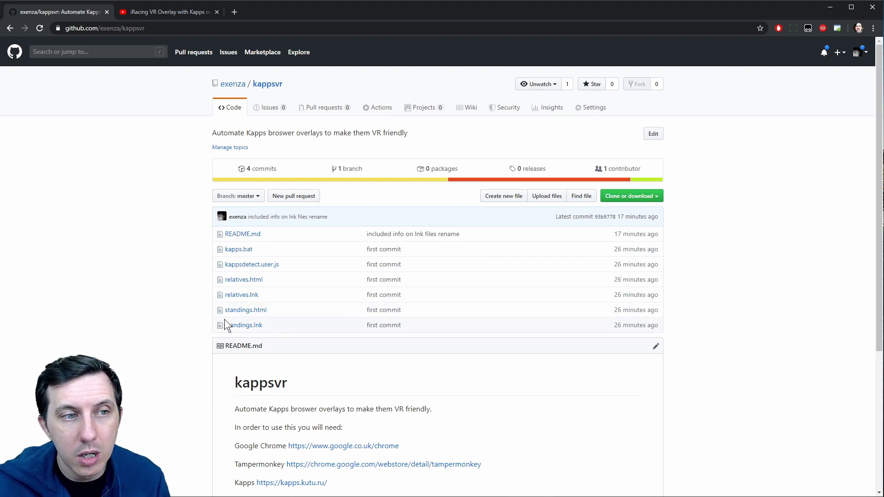
{"action": "left_click", "coordinate": [633, 199]}
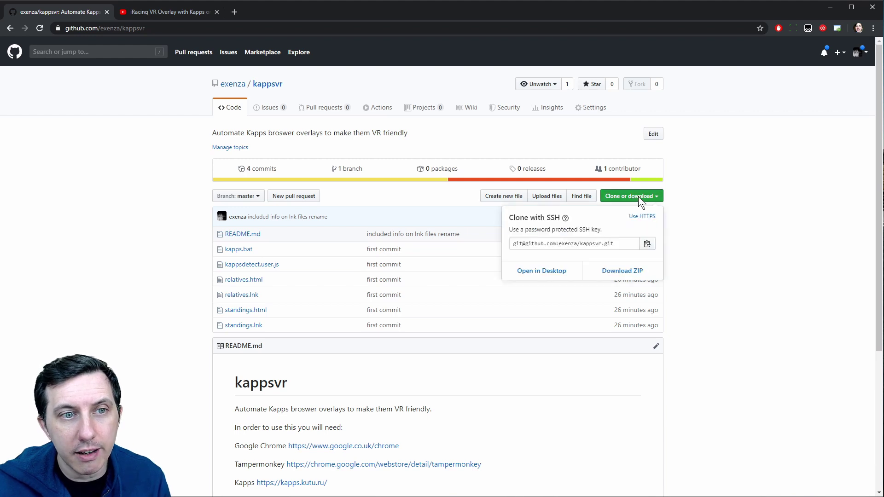
{"action": "left_click", "coordinate": [635, 270]}
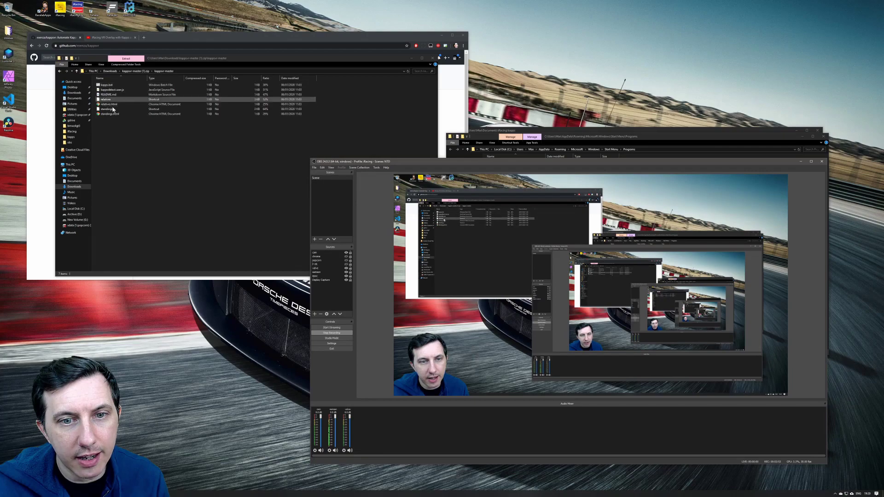
Toggle a source's visibility in OBS and launch KAPPS VR from its desktop shortcut.
{"action": "left_click", "coordinate": [343, 259]}
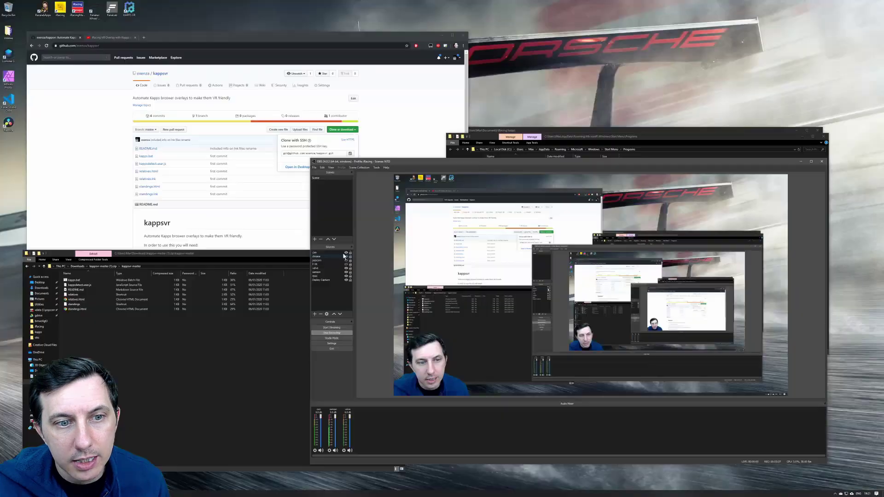
{"action": "double_click", "coordinate": [130, 9]}
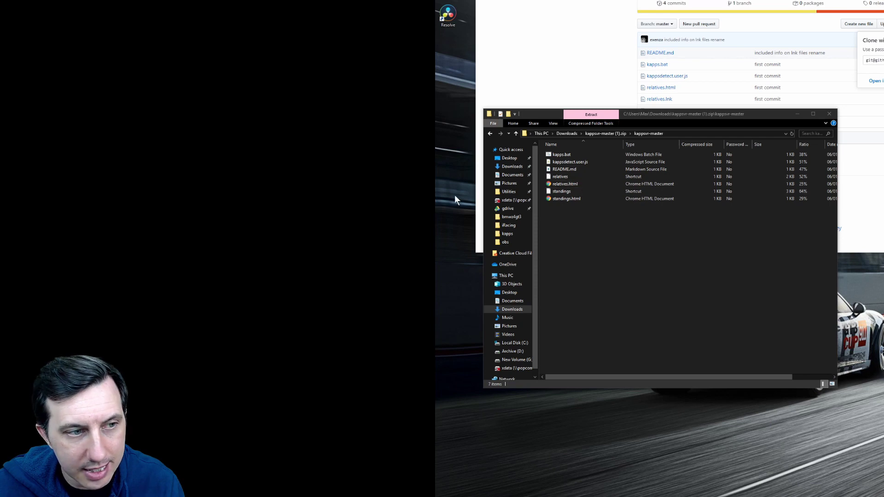
{"action": "left_click", "coordinate": [571, 178]}
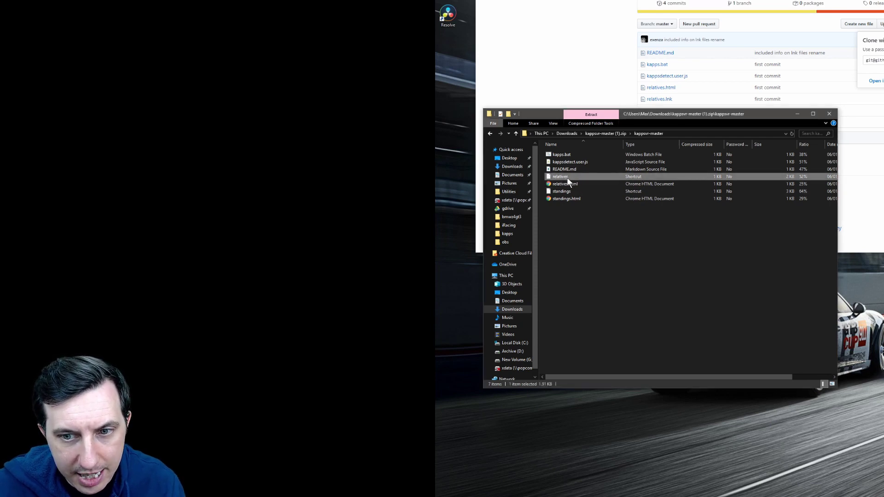
{"action": "right_click", "coordinate": [567, 178]}
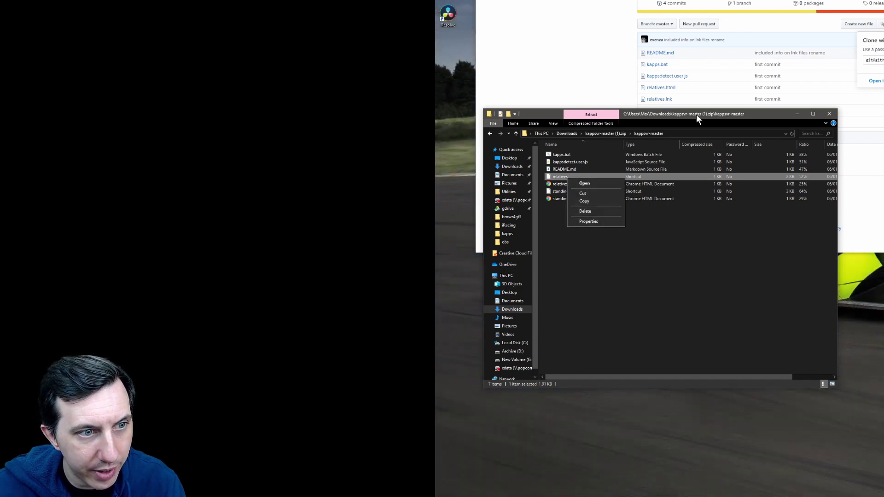
{"action": "left_click", "coordinate": [683, 270]}
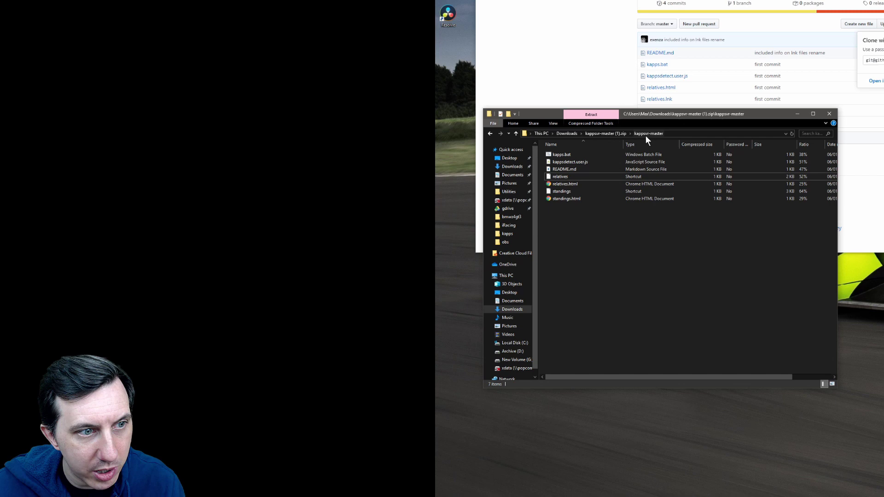
Extract the kappsvr-master folder from the ZIP archive onto the desktop and open the extracted copy.
{"action": "left_click", "coordinate": [606, 134]}
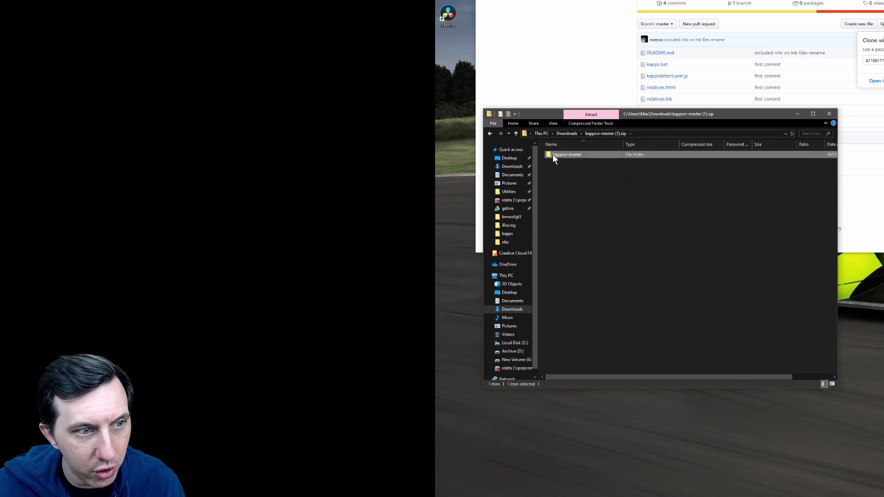
{"action": "left_click_drag", "start_coordinate": [552, 154], "coordinate": [663, 495]}
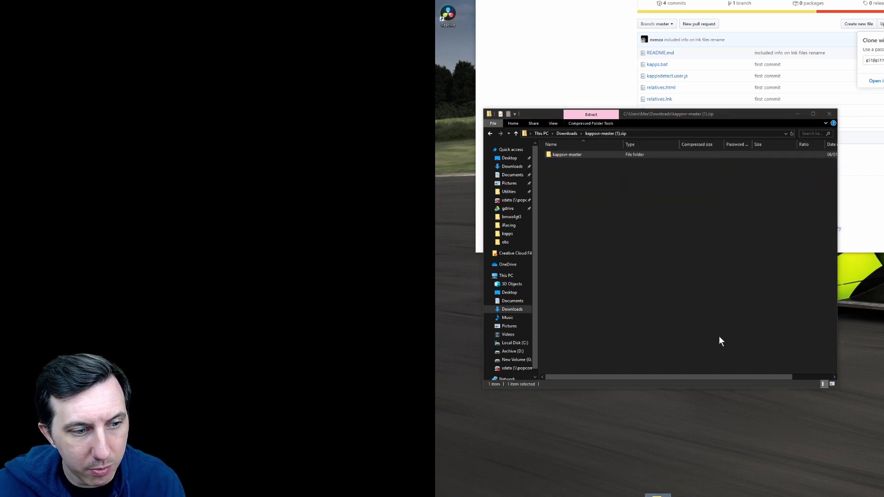
{"action": "left_click", "coordinate": [827, 110]}
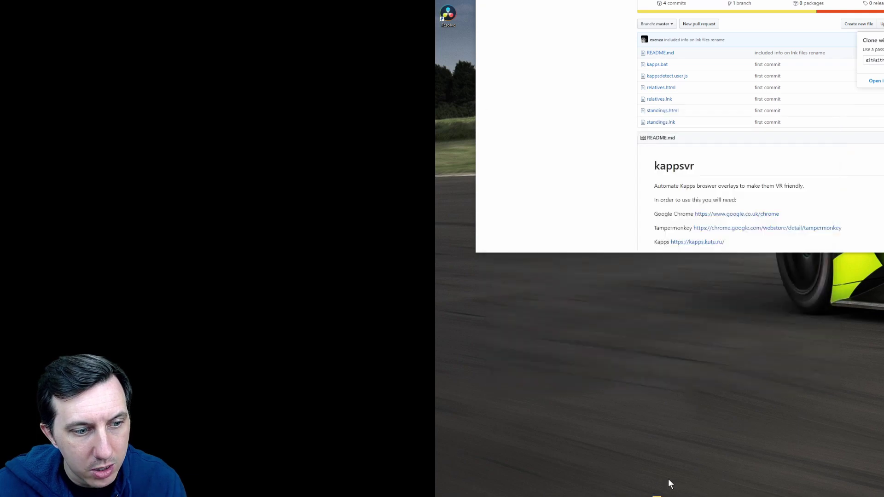
{"action": "left_click_drag", "start_coordinate": [658, 494], "coordinate": [662, 364]}
{"action": "double_click", "coordinate": [662, 363]}
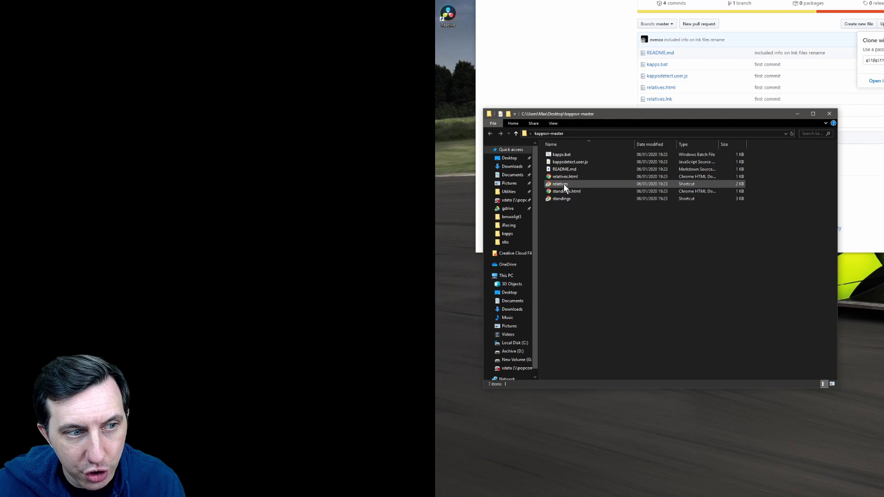
Open the relatives shortcut's properties and examine the full Target path with its Chrome program and relatives.html locations.
{"action": "right_click", "coordinate": [563, 184]}
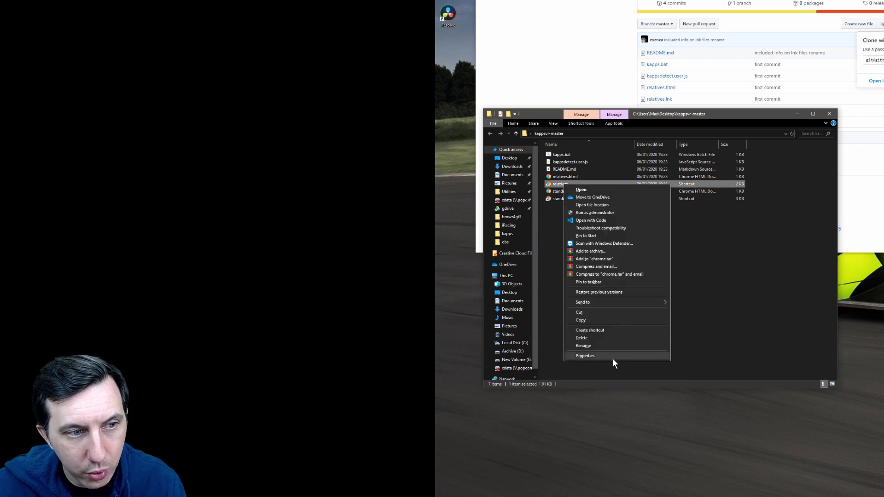
{"action": "left_click", "coordinate": [612, 358]}
{"action": "left_click", "coordinate": [619, 257]}
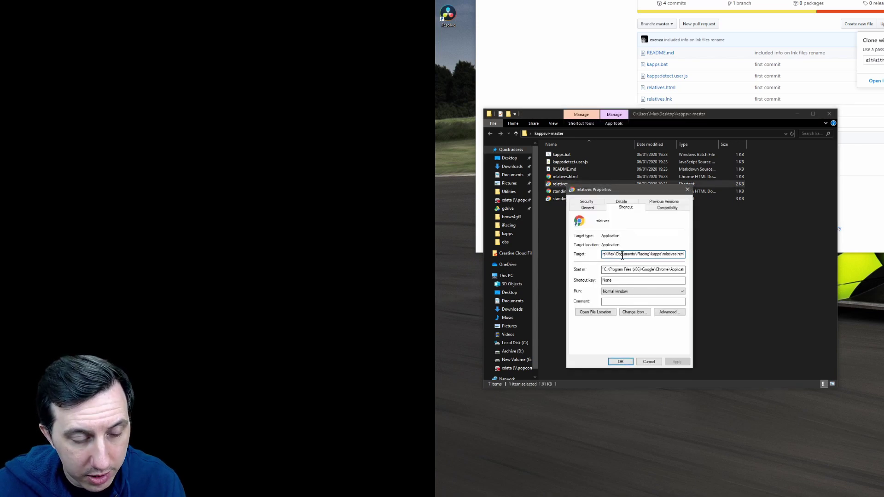
{"action": "left_click_drag", "start_coordinate": [606, 255], "coordinate": [551, 245]}
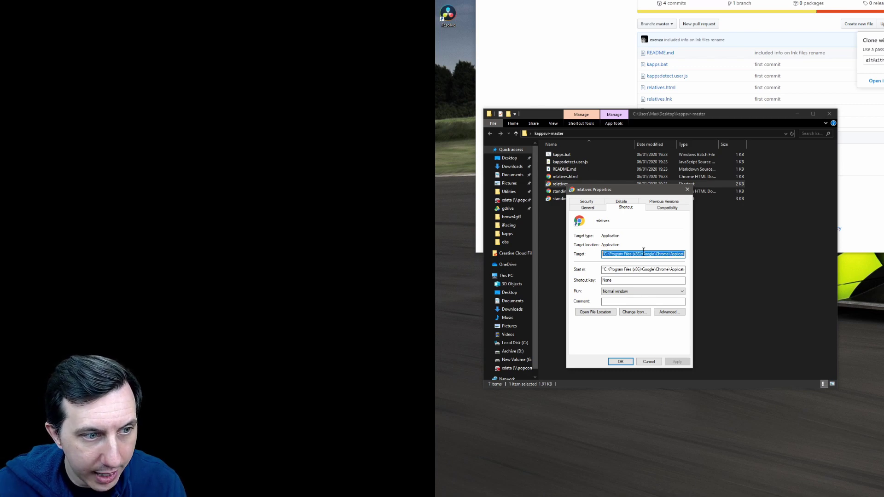
{"action": "left_click_drag", "start_coordinate": [671, 253], "coordinate": [683, 258]}
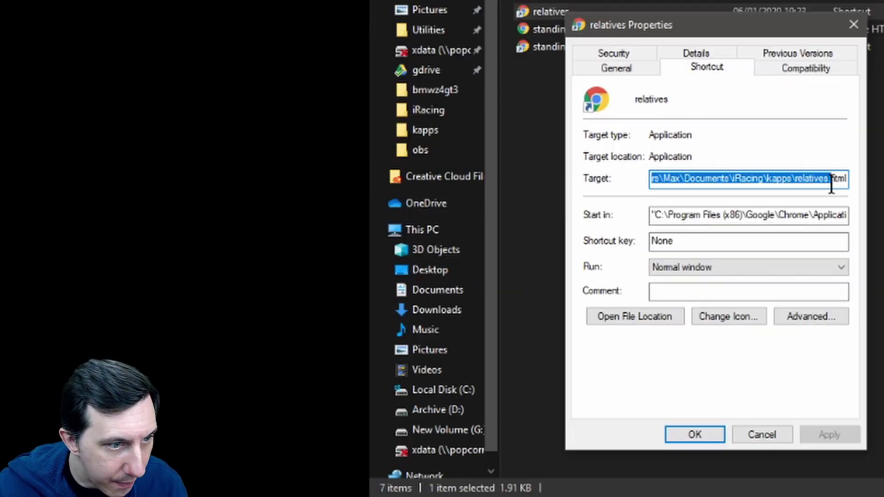
{"action": "key", "text": "Left"}
{"action": "key", "text": "Left"}
{"action": "key", "text": "Left"}
{"action": "key", "text": "Left"}
{"action": "key", "text": "Left"}
{"action": "key", "text": "Left"}
{"action": "key", "text": "Left"}
{"action": "key", "text": "Left"}
{"action": "key", "text": "Left"}
{"action": "key", "text": "Left"}
{"action": "key", "text": "Left"}
{"action": "key", "text": "Left"}
{"action": "key", "text": "Left"}
{"action": "key", "text": "Left"}
{"action": "key", "text": "Left"}
{"action": "key", "text": "Left"}
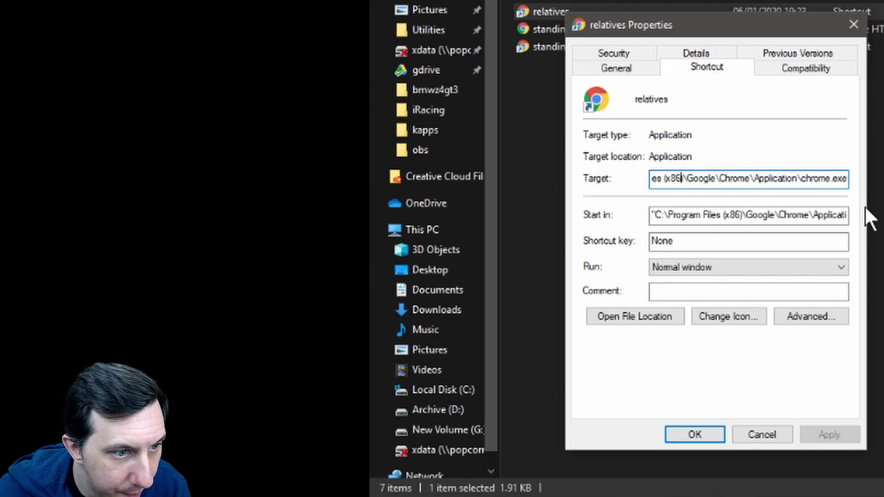
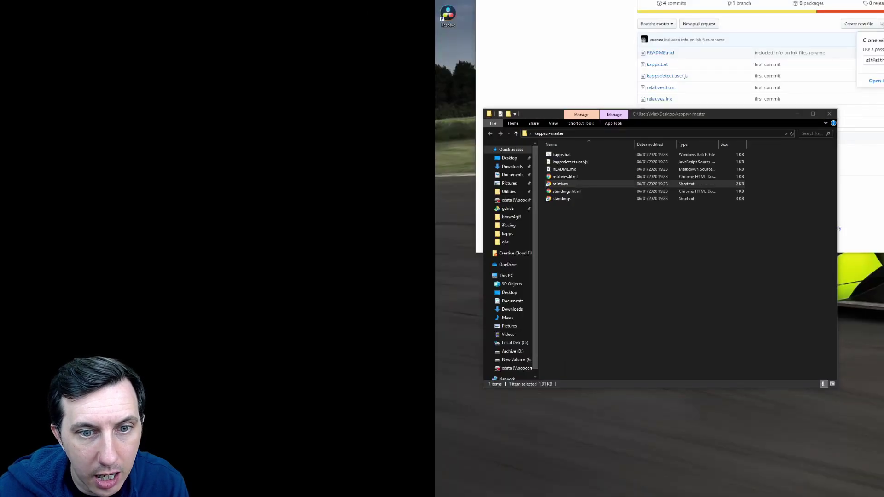
Launch the relatives overlay from its shortcut to view it, and return to the kappsvr-master folder.
{"action": "key", "text": "Return"}
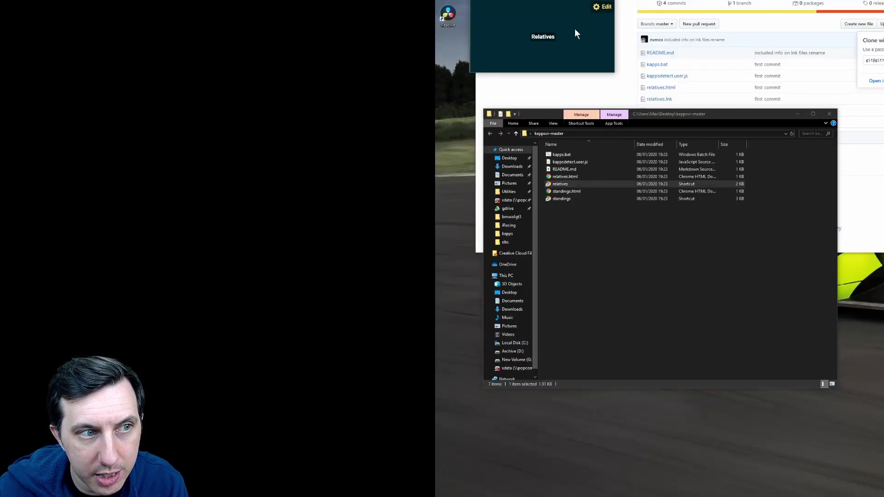
{"action": "left_click", "coordinate": [755, 228]}
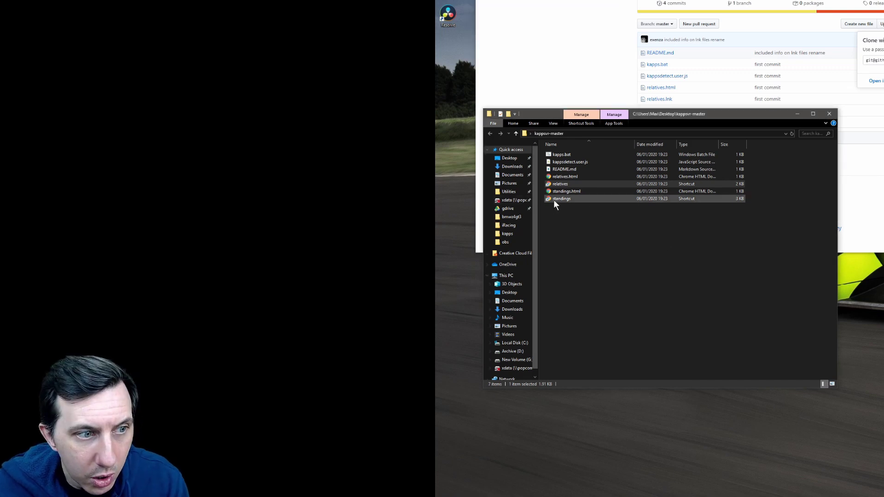
Reopen the relatives shortcut's properties and examine the Chrome installation folder at the start of its Target path.
{"action": "right_click", "coordinate": [559, 183]}
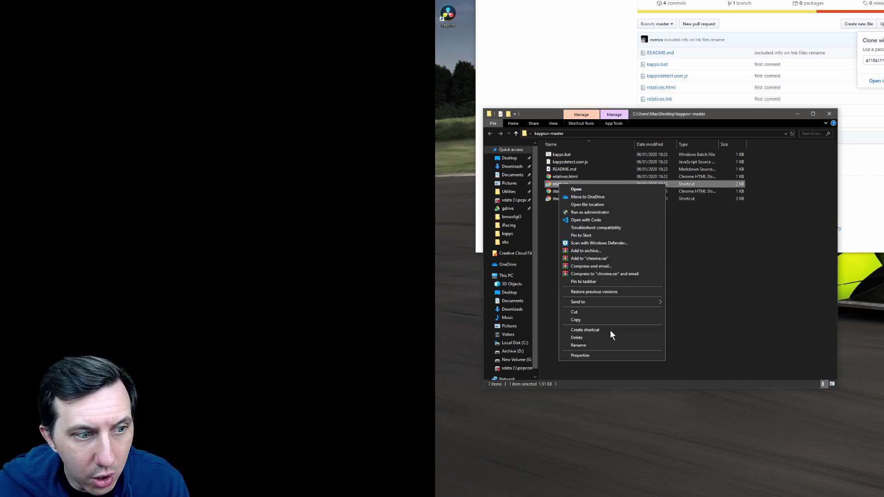
{"action": "left_click", "coordinate": [611, 357]}
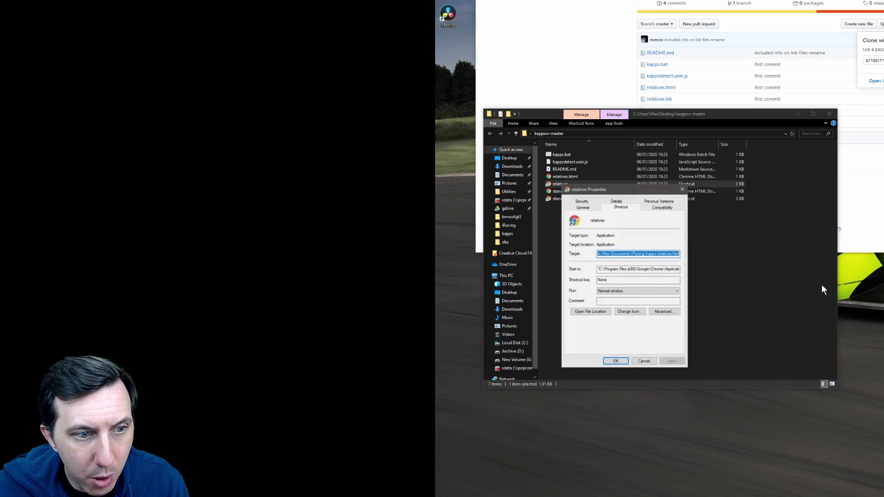
{"action": "left_click", "coordinate": [635, 255]}
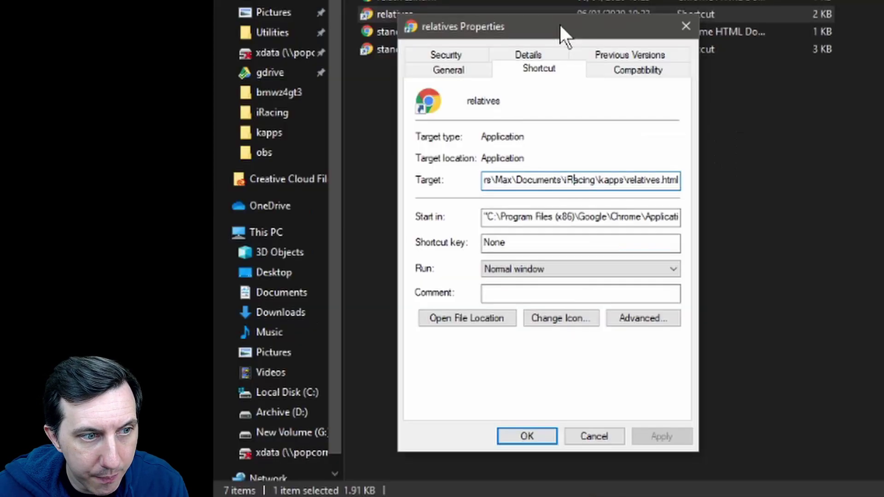
{"action": "left_click_drag", "start_coordinate": [629, 188], "coordinate": [684, 191]}
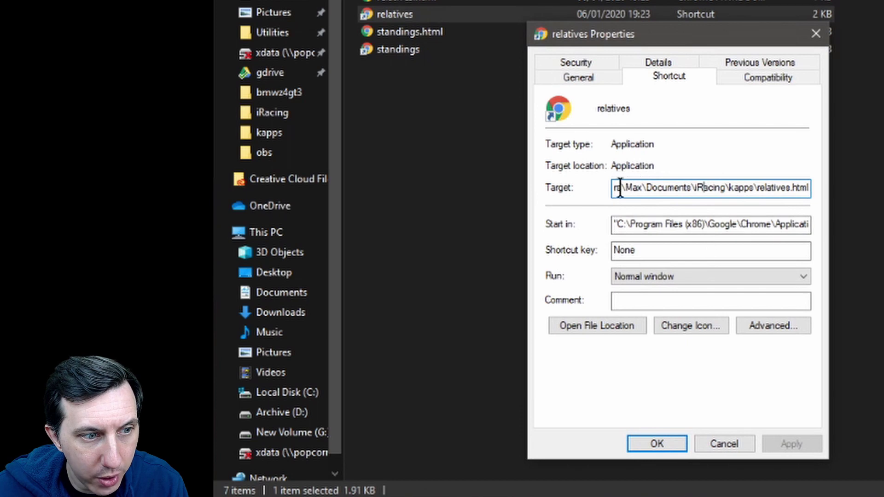
{"action": "left_click_drag", "start_coordinate": [621, 188], "coordinate": [589, 193]}
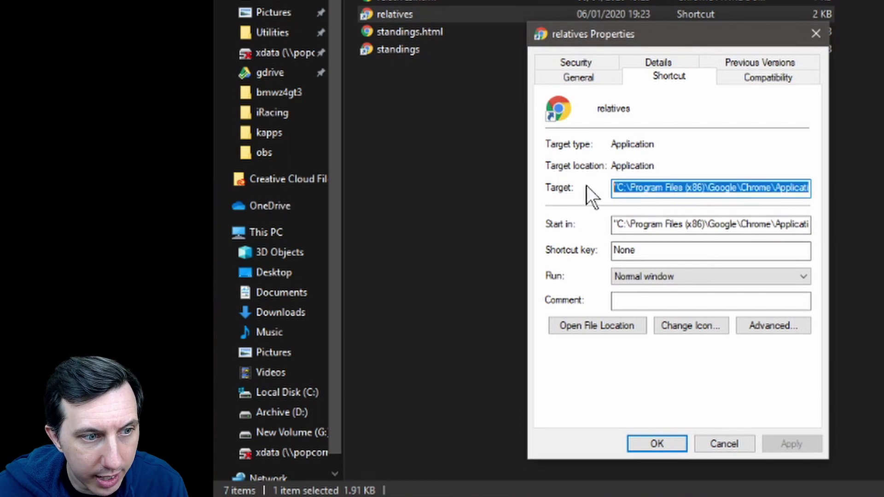
{"action": "left_click", "coordinate": [730, 186]}
{"action": "left_click_drag", "start_coordinate": [777, 188], "coordinate": [592, 182]}
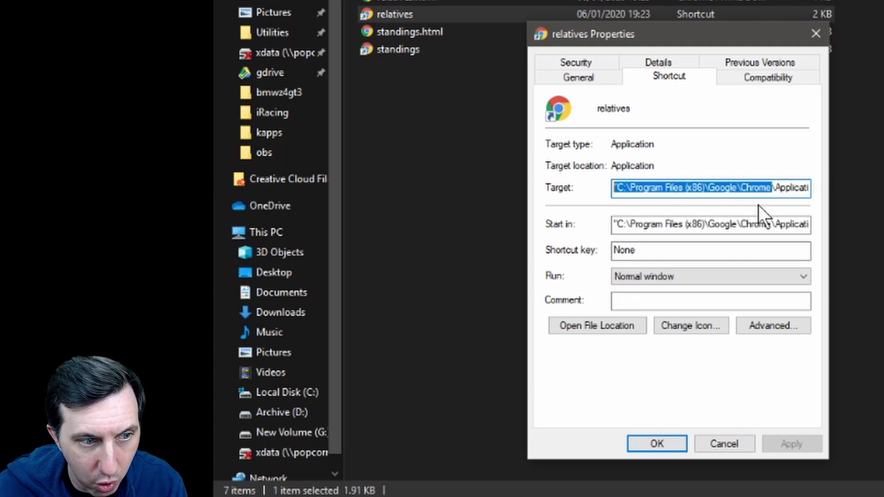
{"action": "left_click", "coordinate": [779, 191]}
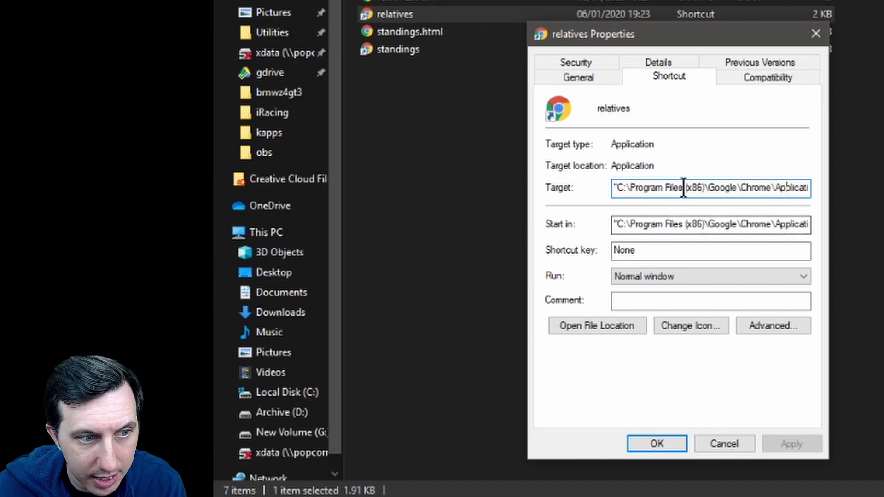
Read through the program part of the relatives shortcut's Target, from C:\Program Files (x86) to chrome.exe.
{"action": "key", "text": "Right"}
{"action": "key", "text": "Right"}
{"action": "key", "text": "Right"}
{"action": "key", "text": "Right"}
{"action": "key", "text": "Right"}
{"action": "key", "text": "Right"}
{"action": "key", "text": "Right"}
{"action": "key", "text": "Right"}
{"action": "key", "text": "Right"}
{"action": "key", "text": "Right"}
{"action": "key", "text": "Right"}
{"action": "key", "text": "Right"}
{"action": "key", "text": "Right"}
{"action": "key", "text": "Right"}
{"action": "key", "text": "Right"}
{"action": "key", "text": "Right"}
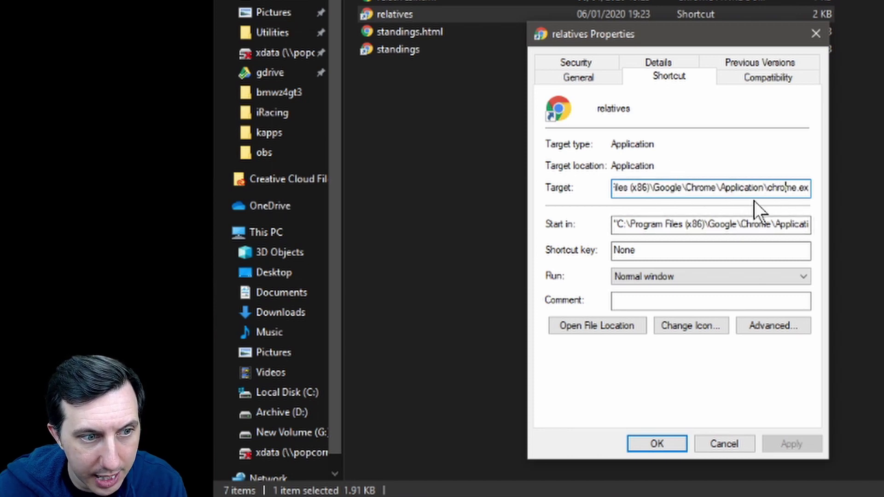
{"action": "key", "text": "Right"}
{"action": "key", "text": "Right"}
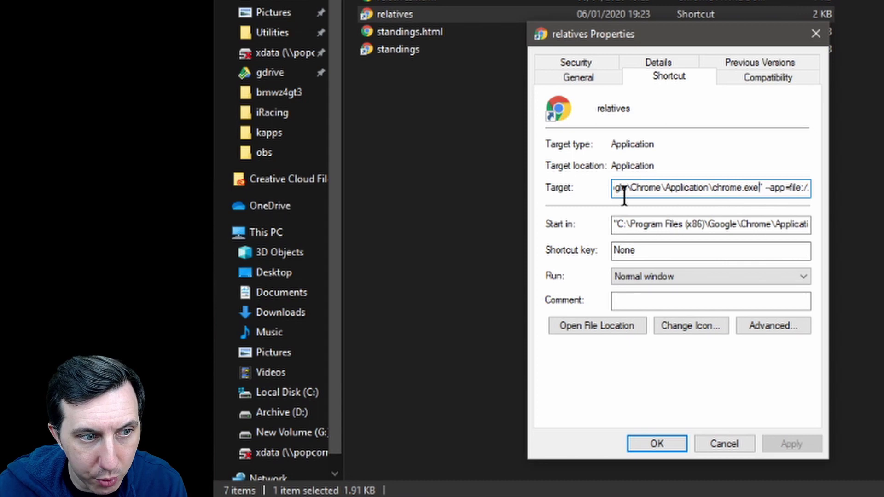
{"action": "key", "text": "Left"}
{"action": "key", "text": "Left"}
{"action": "key", "text": "Left"}
{"action": "key", "text": "Left"}
{"action": "key", "text": "Left"}
{"action": "key", "text": "Left"}
{"action": "key", "text": "Left"}
{"action": "key", "text": "Left"}
{"action": "key", "text": "Left"}
{"action": "key", "text": "Left"}
{"action": "key", "text": "Left"}
{"action": "key", "text": "Left"}
{"action": "key", "text": "Left"}
{"action": "key", "text": "Left"}
{"action": "key", "text": "Left"}
{"action": "key", "text": "Left"}
{"action": "key", "text": "Left"}
{"action": "key", "text": "Left"}
{"action": "key", "text": "Left"}
{"action": "key", "text": "Left"}
{"action": "key", "text": "Left"}
{"action": "key", "text": "Left"}
{"action": "key", "text": "Left"}
{"action": "key", "text": "Left"}
{"action": "key", "text": "Left"}
{"action": "key", "text": "Left"}
{"action": "key", "text": "Left"}
{"action": "key", "text": "Left"}
{"action": "key", "text": "Left"}
{"action": "key", "text": "Left"}
{"action": "key", "text": "Left"}
{"action": "key", "text": "Left"}
{"action": "key", "text": "Left"}
{"action": "key", "text": "Left"}
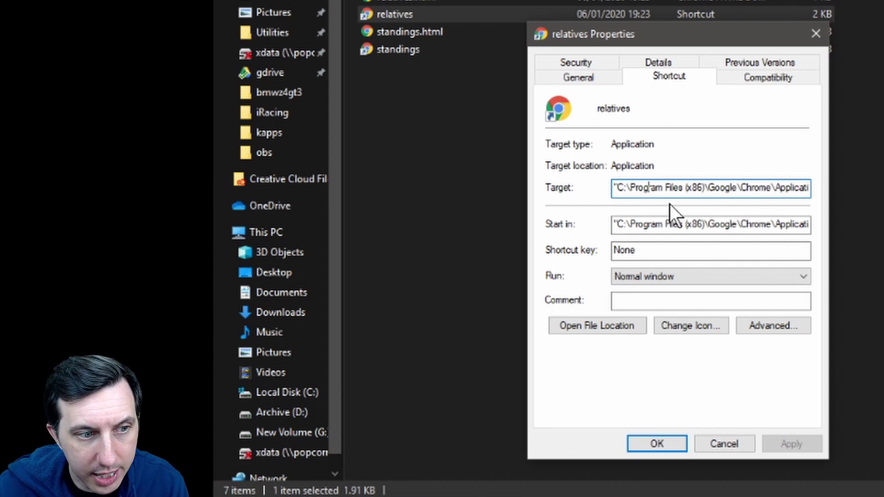
{"action": "key", "text": "Right"}
{"action": "key", "text": "Right"}
{"action": "key", "text": "Right"}
{"action": "key", "text": "Right"}
{"action": "key", "text": "Right"}
{"action": "key", "text": "Right"}
{"action": "key", "text": "Right"}
{"action": "key", "text": "Right"}
{"action": "key", "text": "Right"}
{"action": "key", "text": "Right"}
{"action": "key", "text": "Right"}
{"action": "key", "text": "Right"}
{"action": "key", "text": "Right"}
{"action": "key", "text": "Right"}
{"action": "key", "text": "Right"}
{"action": "key", "text": "Right"}
{"action": "key", "text": "Right"}
{"action": "key", "text": "Right"}
{"action": "key", "text": "Right"}
{"action": "key", "text": "Right"}
{"action": "key", "text": "Right"}
{"action": "key", "text": "Right"}
{"action": "key", "text": "Right"}
{"action": "key", "text": "Right"}
{"action": "key", "text": "Right"}
{"action": "key", "text": "Right"}
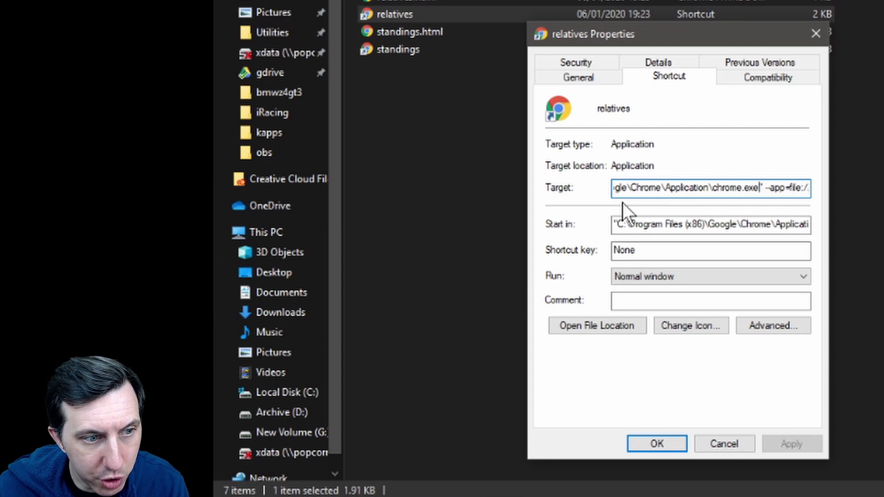
Examine the Target's --app=file:// argument through to relatives.html, and close the shortcut's properties without changes.
{"action": "key", "text": "Left"}
{"action": "key", "text": "Left"}
{"action": "key", "text": "Right"}
{"action": "key", "text": "Right"}
{"action": "key", "text": "Right"}
{"action": "key", "text": "Right"}
{"action": "key", "text": "Right"}
{"action": "key", "text": "Right"}
{"action": "key", "text": "Right"}
{"action": "key", "text": "Right"}
{"action": "key", "text": "Right"}
{"action": "key", "text": "Right"}
{"action": "key", "text": "Right"}
{"action": "key", "text": "Right"}
{"action": "key", "text": "Right"}
{"action": "key", "text": "Right"}
{"action": "key", "text": "Right"}
{"action": "key", "text": "Right"}
{"action": "key", "text": "Right"}
{"action": "key", "text": "Right"}
{"action": "key", "text": "Right"}
{"action": "key", "text": "Right"}
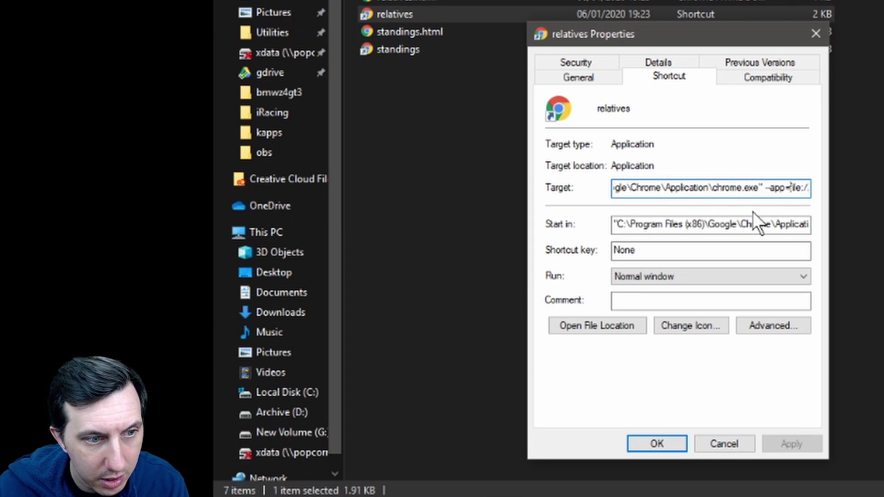
{"action": "key", "text": "Right"}
{"action": "key", "text": "Right"}
{"action": "key", "text": "Right"}
{"action": "key", "text": "Right"}
{"action": "key", "text": "Right"}
{"action": "key", "text": "Right"}
{"action": "key", "text": "Right"}
{"action": "key", "text": "Right"}
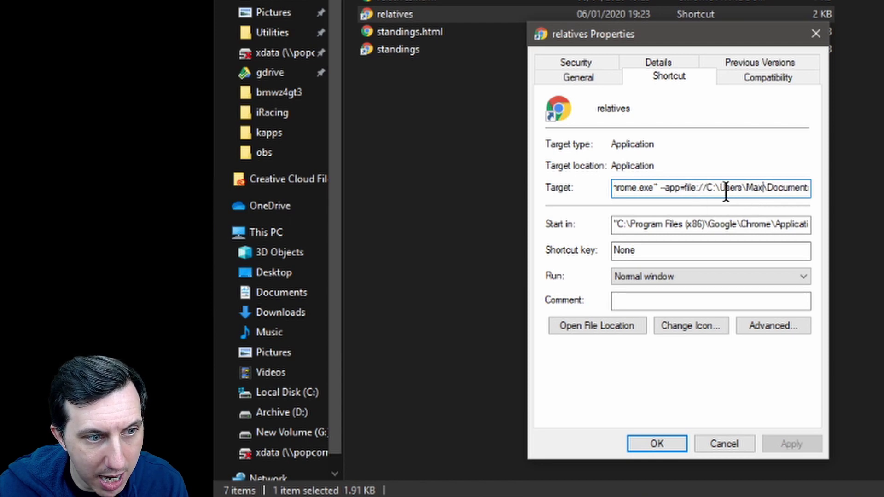
{"action": "key", "text": "Right"}
{"action": "key", "text": "Right"}
{"action": "key", "text": "Right"}
{"action": "key", "text": "Right"}
{"action": "key", "text": "Right"}
{"action": "key", "text": "Right"}
{"action": "key", "text": "Right"}
{"action": "key", "text": "Right"}
{"action": "key", "text": "Right"}
{"action": "key", "text": "Right"}
{"action": "key", "text": "Right"}
{"action": "key", "text": "Right"}
{"action": "key", "text": "Right"}
{"action": "key", "text": "Right"}
{"action": "key", "text": "Right"}
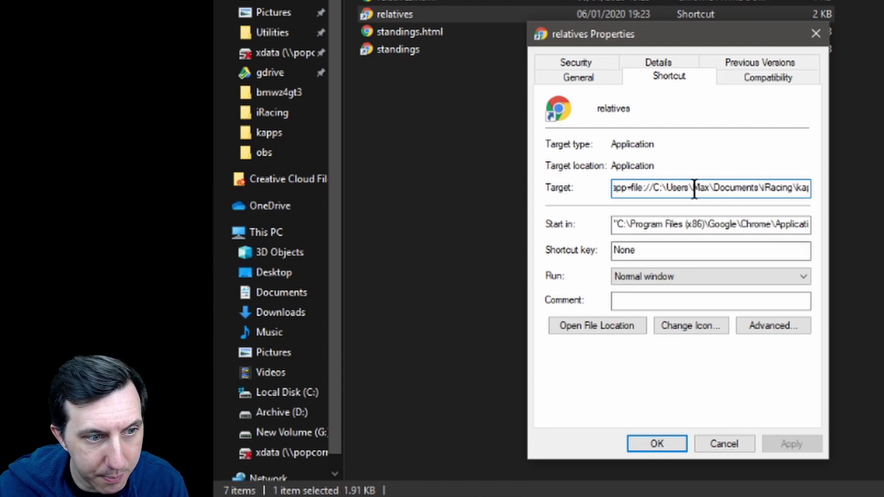
{"action": "key", "text": "End"}
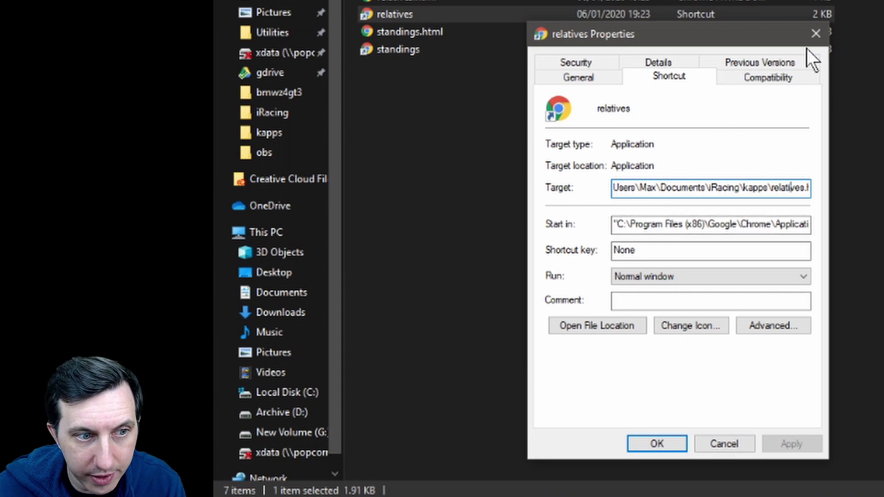
{"action": "left_click", "coordinate": [814, 34]}
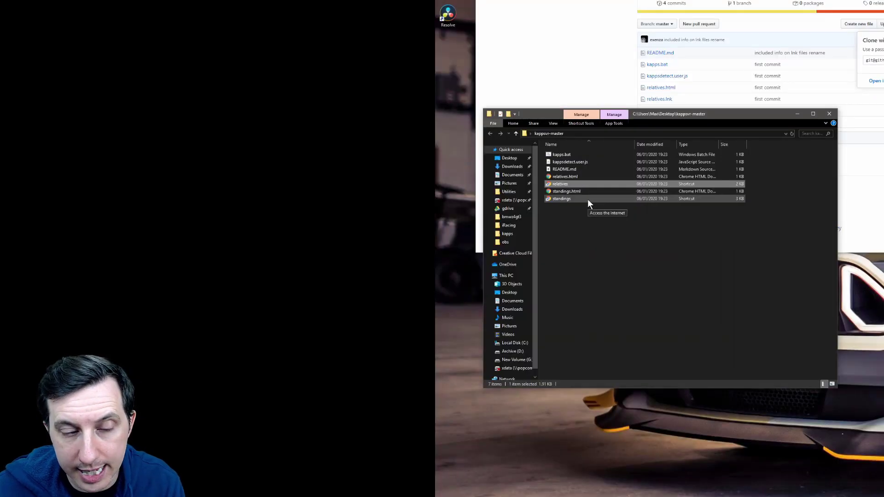
Open relatives.html in Notepad and select the complete overlay URL between the window.location quotation marks.
{"action": "right_click", "coordinate": [566, 175]}
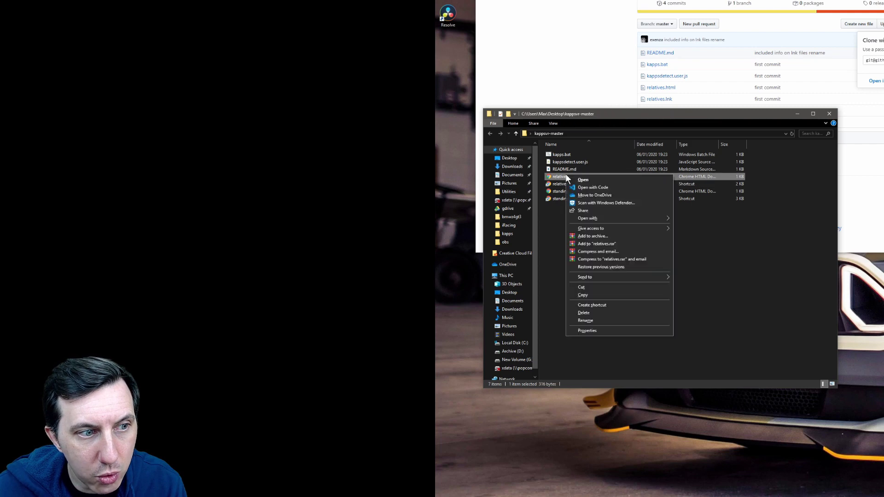
{"action": "mouse_move", "coordinate": [603, 218]}
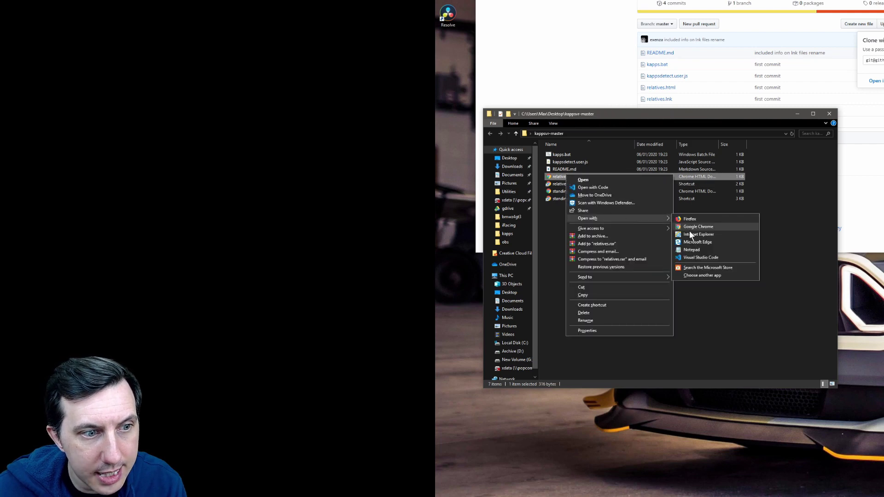
{"action": "left_click", "coordinate": [702, 249]}
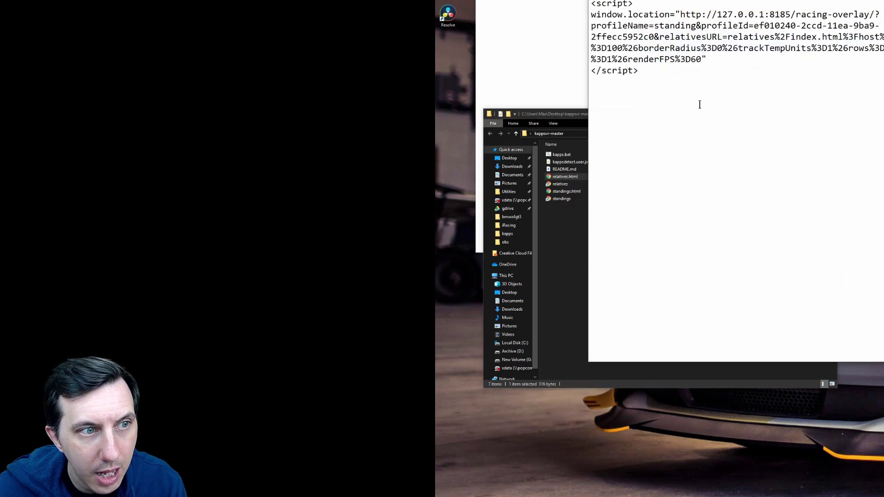
{"action": "left_click_drag", "start_coordinate": [801, 1], "coordinate": [658, 45]}
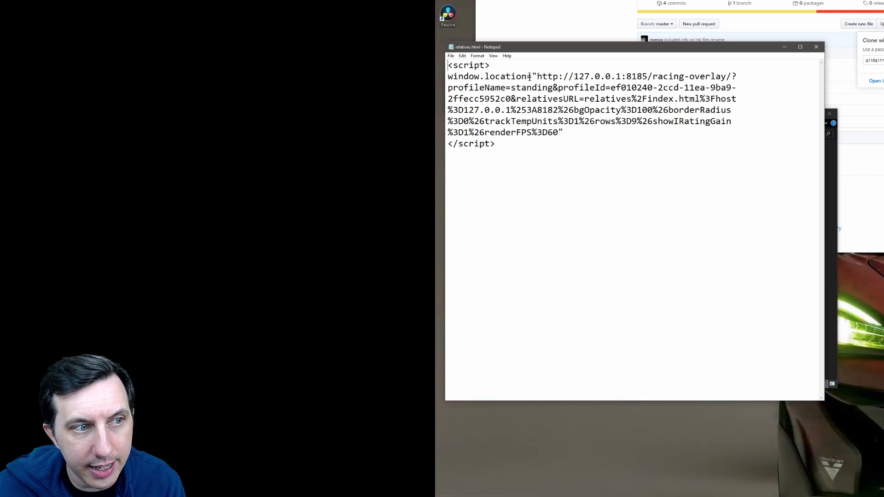
{"action": "left_click_drag", "start_coordinate": [537, 76], "coordinate": [559, 134]}
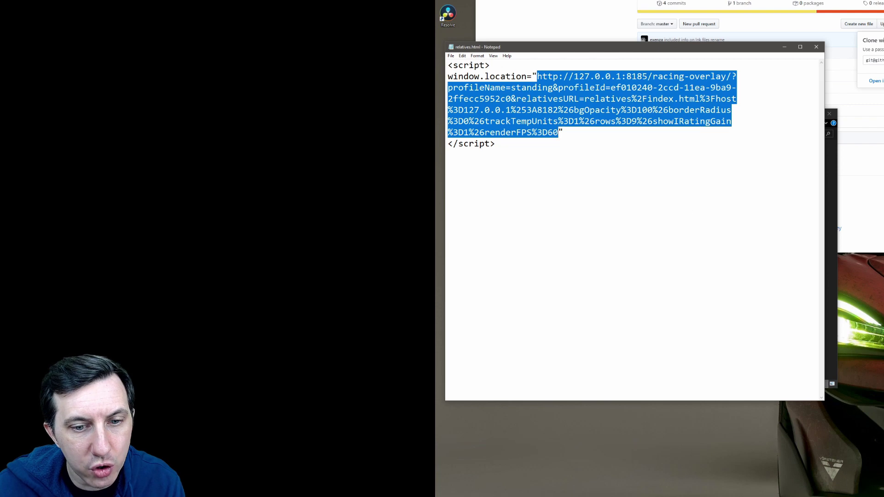
Switch to the Kapps overlay settings, check the Relatives Browser URL, and disable Relatives and enable Standings in its place.
{"action": "key", "text": "alt+Tab"}
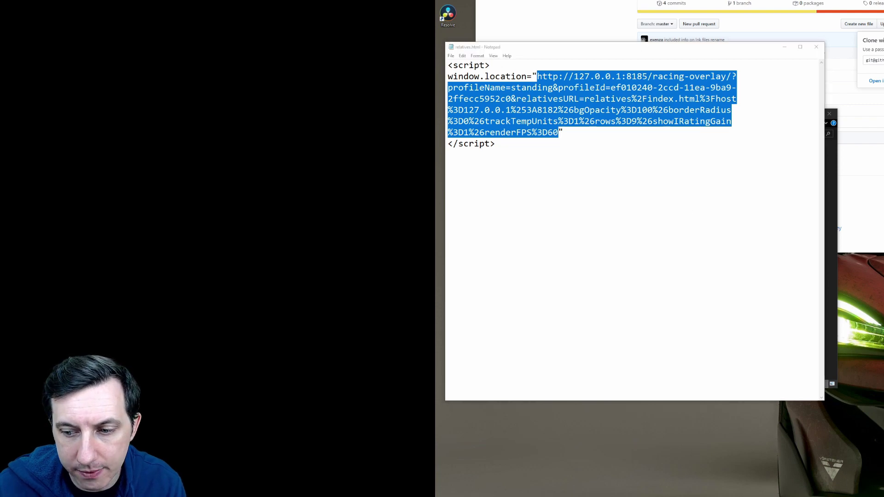
{"action": "scroll", "coordinate": [723, 152], "scroll_direction": "down", "scroll_amount": 3}
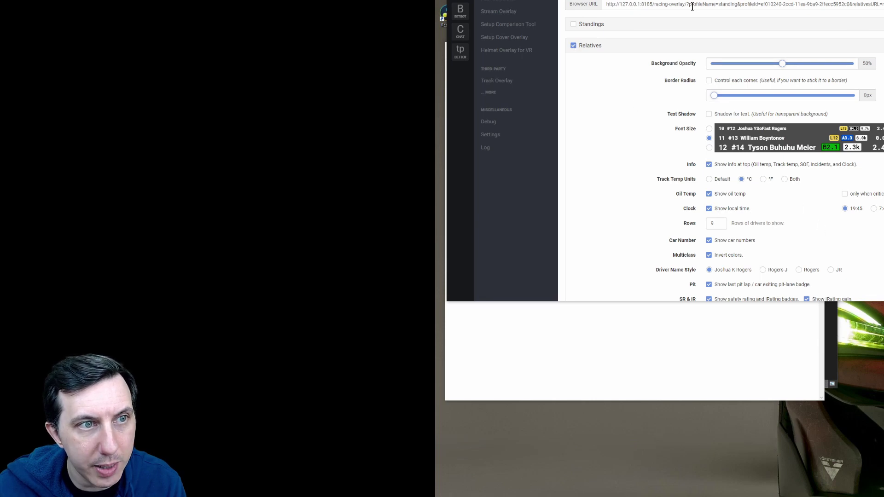
{"action": "key", "text": "alt+Tab"}
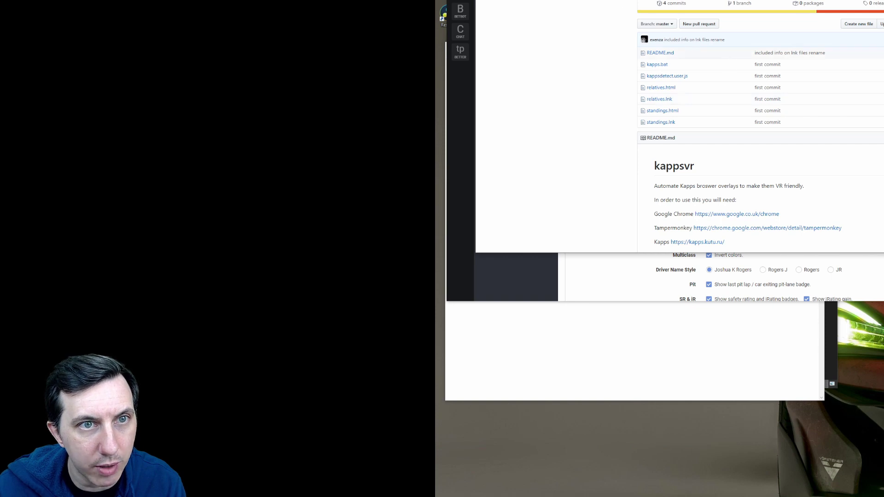
{"action": "key", "text": "alt+Tab"}
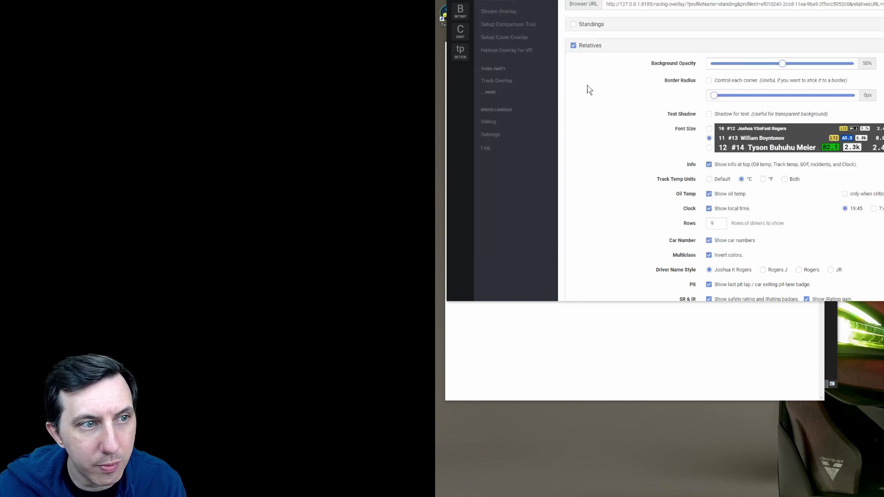
{"action": "left_click", "coordinate": [573, 46]}
{"action": "left_click", "coordinate": [573, 24]}
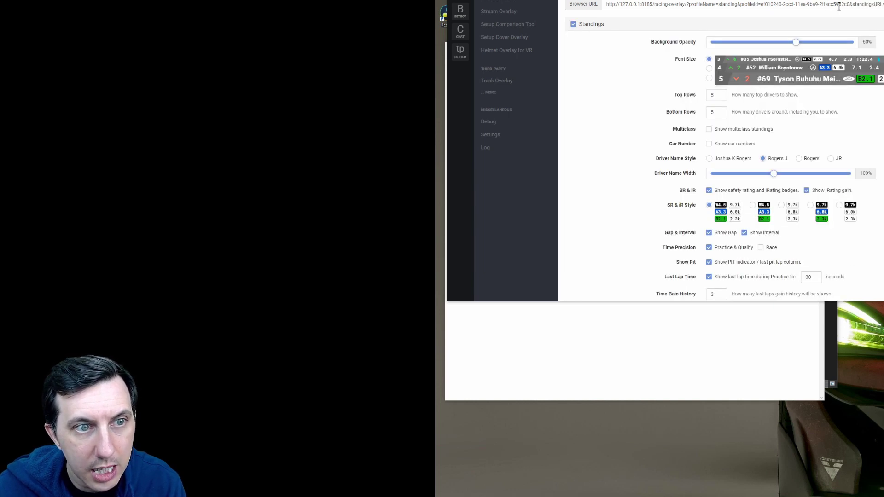
Return to relatives.html in Notepad, highlight its overlay URL, and close the file to get back to the kappsvr-master folder.
{"action": "left_click", "coordinate": [721, 357]}
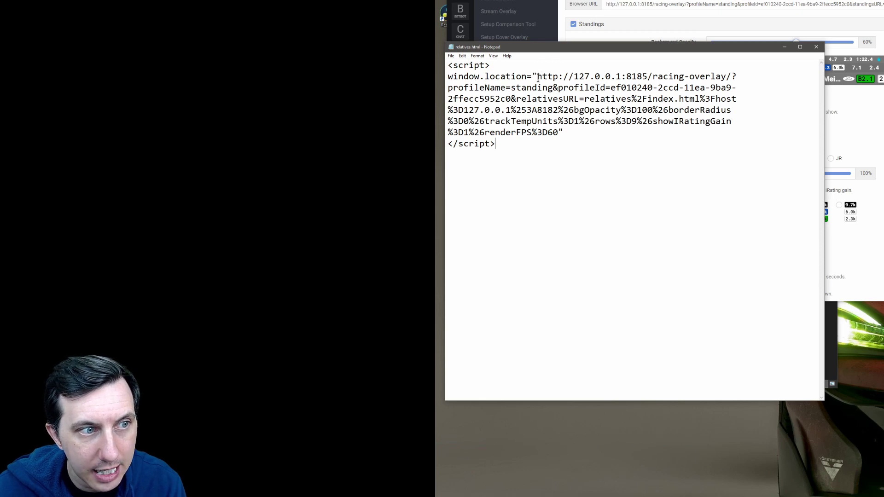
{"action": "left_click_drag", "start_coordinate": [538, 77], "coordinate": [559, 133]}
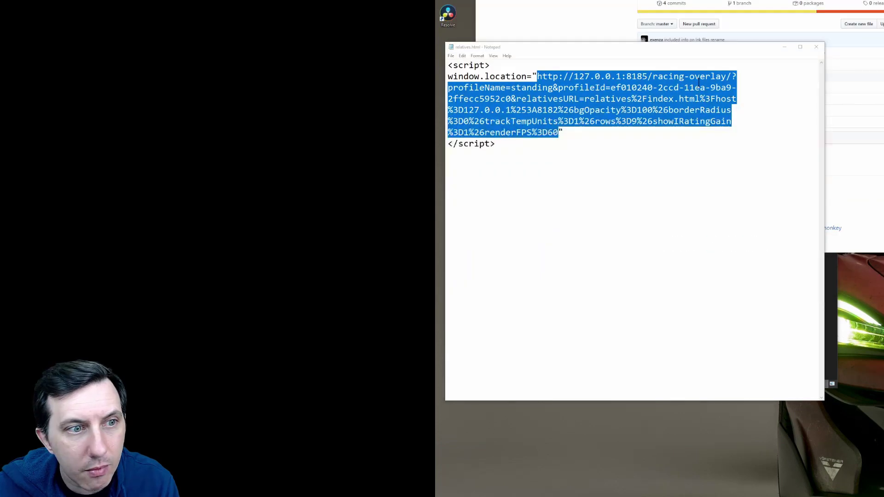
{"action": "left_click", "coordinate": [816, 48]}
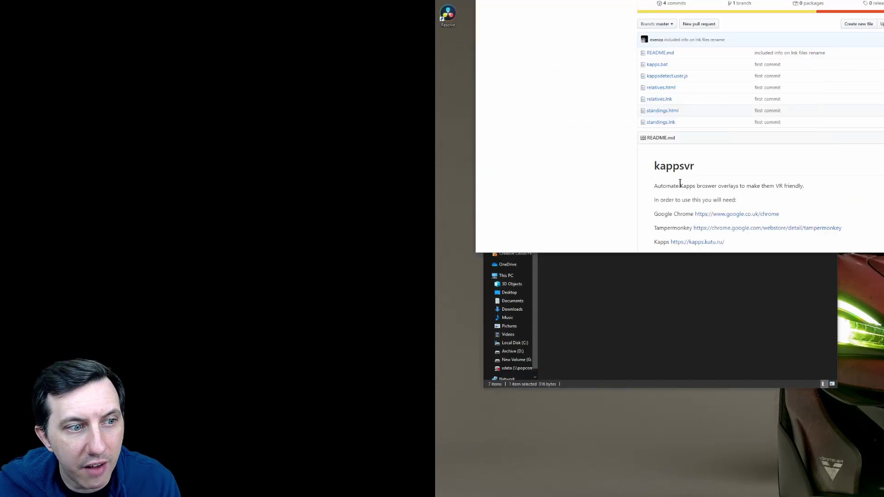
{"action": "left_click", "coordinate": [703, 305]}
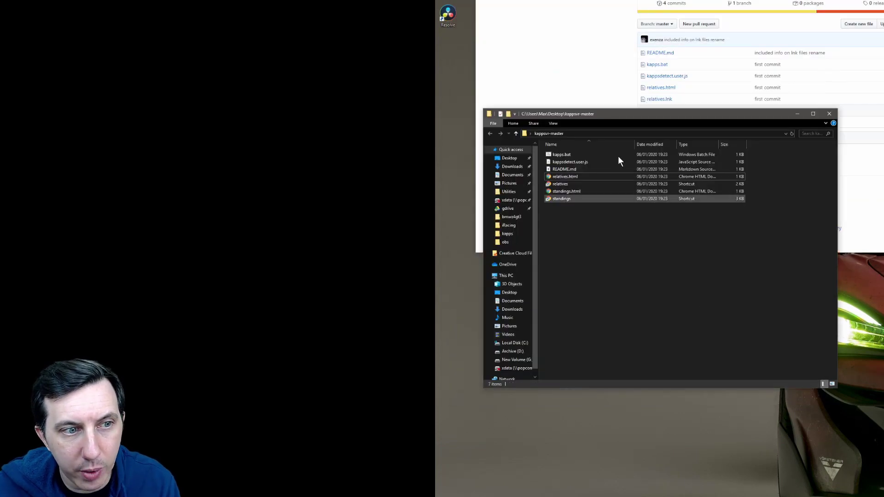
Open kapps.bat for editing in Notepad and select the user folder name in the standings.lnk path.
{"action": "right_click", "coordinate": [559, 155]}
{"action": "left_click", "coordinate": [579, 167]}
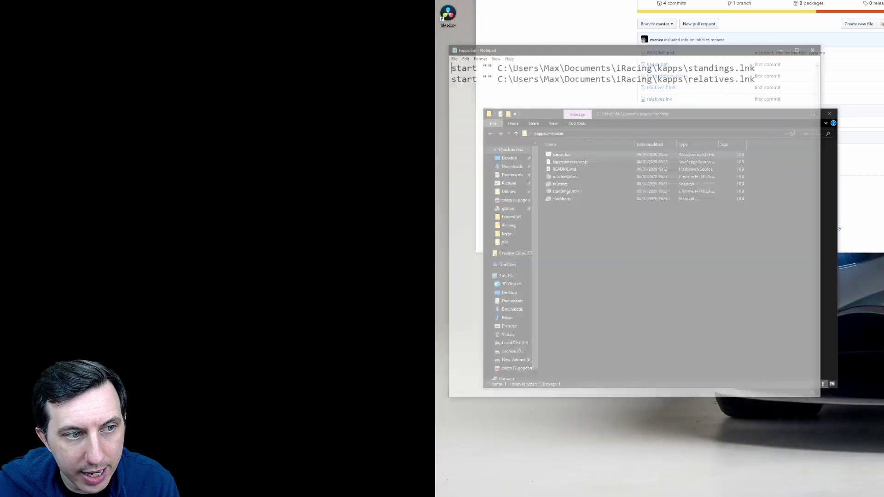
{"action": "left_click_drag", "start_coordinate": [681, 47], "coordinate": [769, 118]}
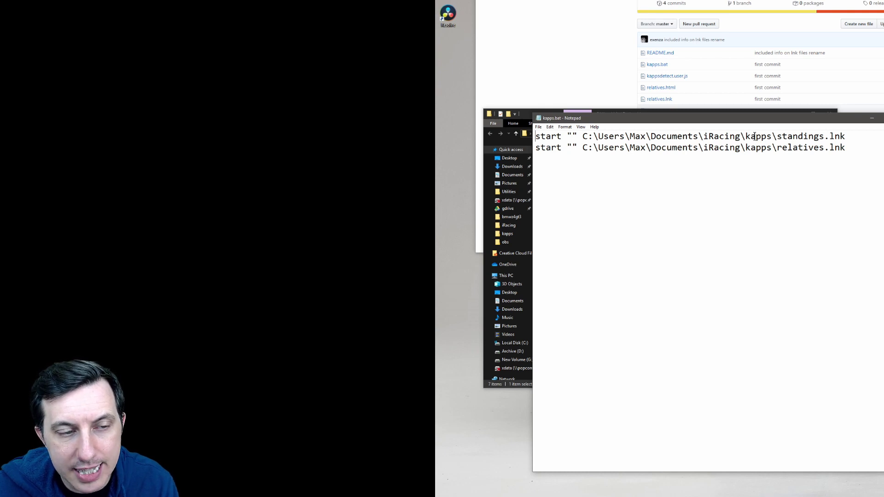
{"action": "double_click", "coordinate": [634, 138]}
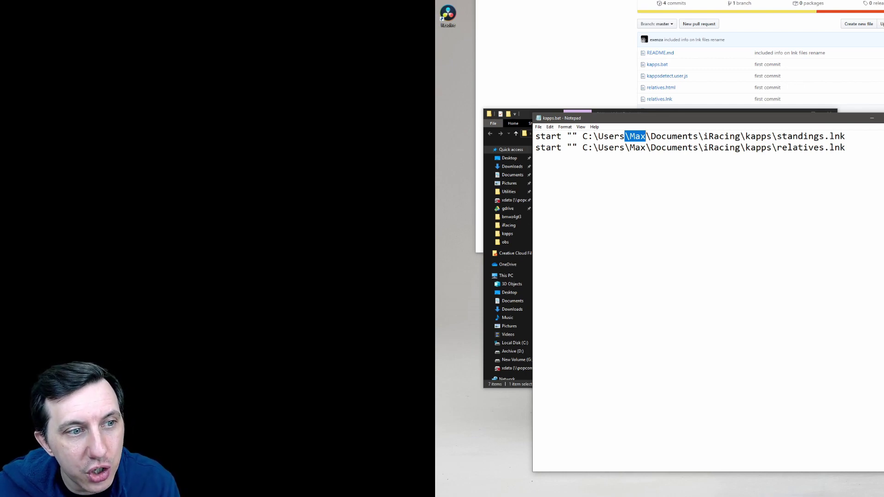
Close kapps.bat and open kappsdetect.user.js from the kappsvr-master folder in Visual Studio Code.
{"action": "key", "text": "alt+F4"}
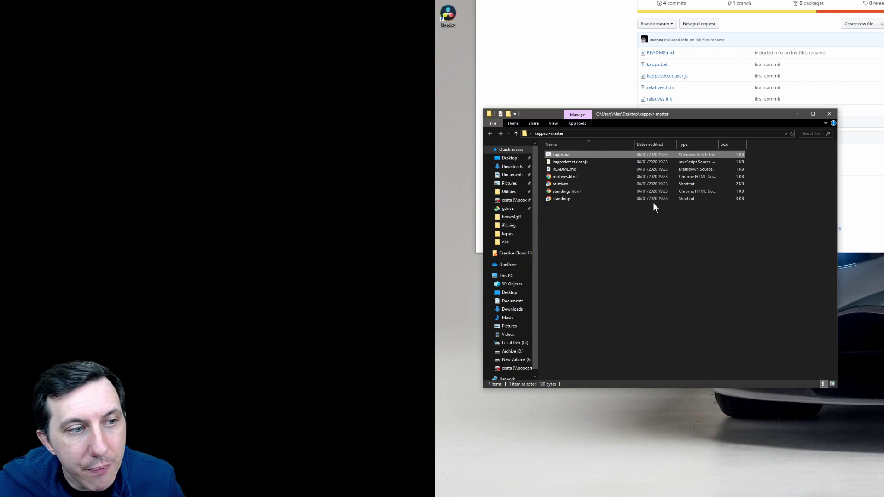
{"action": "left_click", "coordinate": [572, 162]}
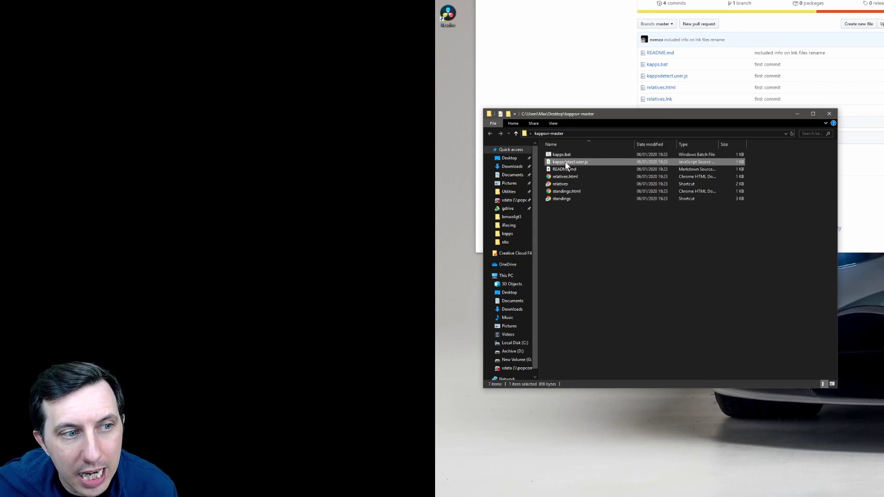
{"action": "right_click", "coordinate": [578, 161]}
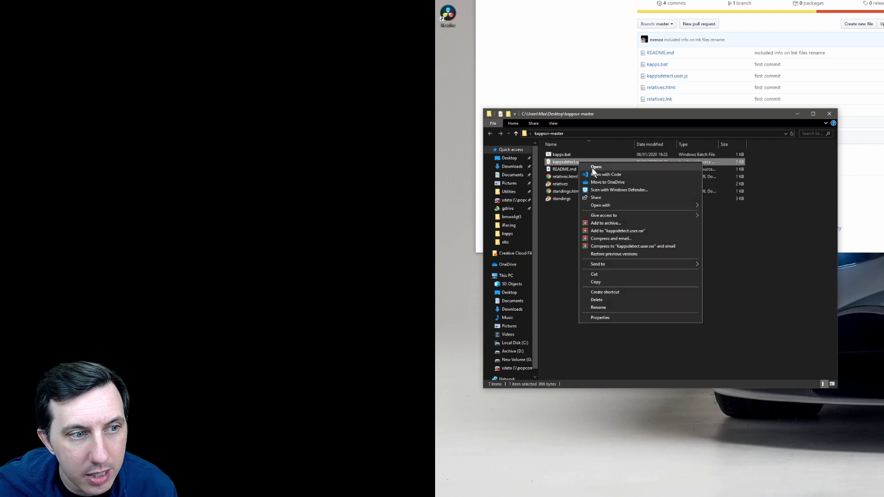
{"action": "left_click", "coordinate": [610, 175]}
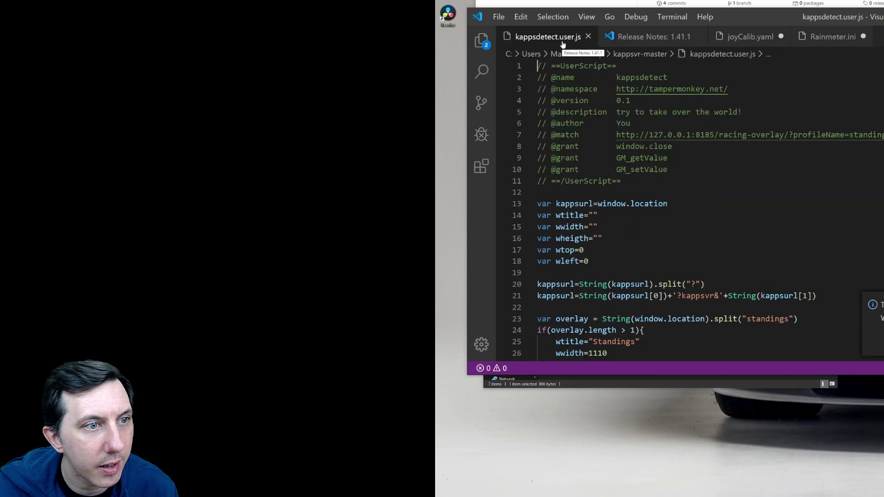
{"action": "left_click", "coordinate": [561, 39]}
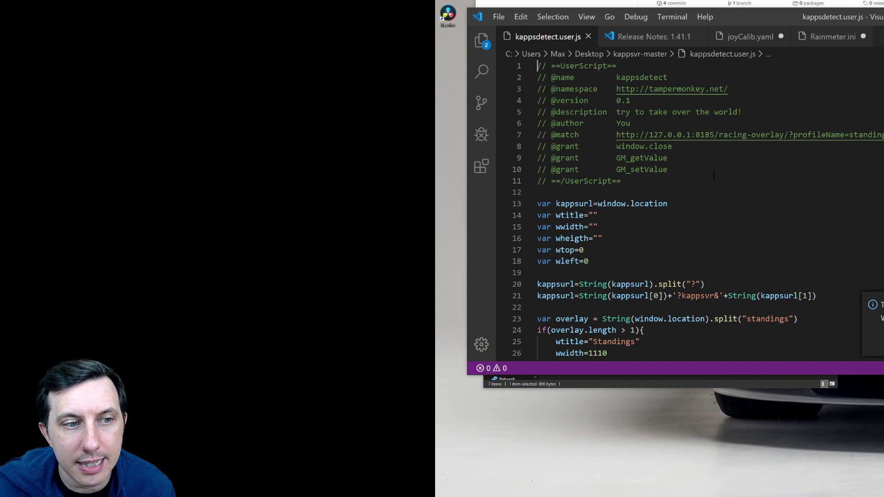
Read through kappsdetect.user.js, examining the match URL, the kappsurl handling and the Standings and Relatives window settings.
{"action": "scroll", "coordinate": [713, 176], "scroll_direction": "down", "scroll_amount": 2}
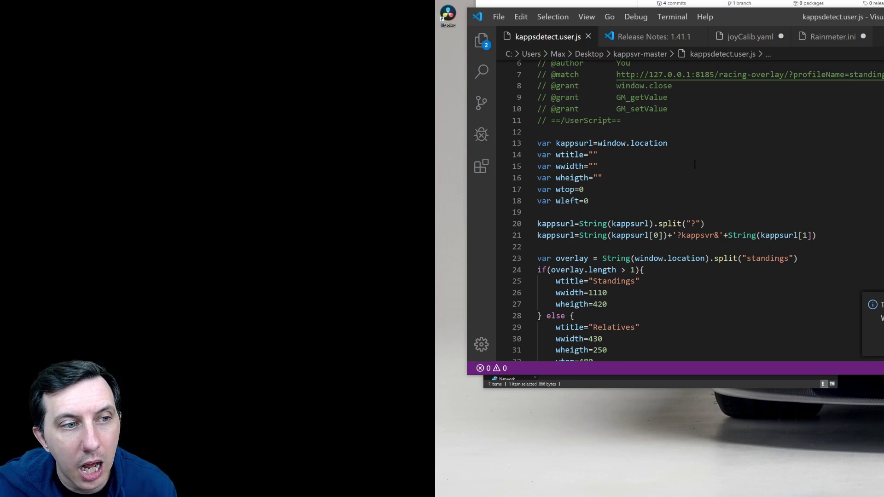
{"action": "scroll", "coordinate": [660, 148], "scroll_direction": "down", "scroll_amount": 1}
{"action": "scroll", "coordinate": [660, 149], "scroll_direction": "up", "scroll_amount": 2}
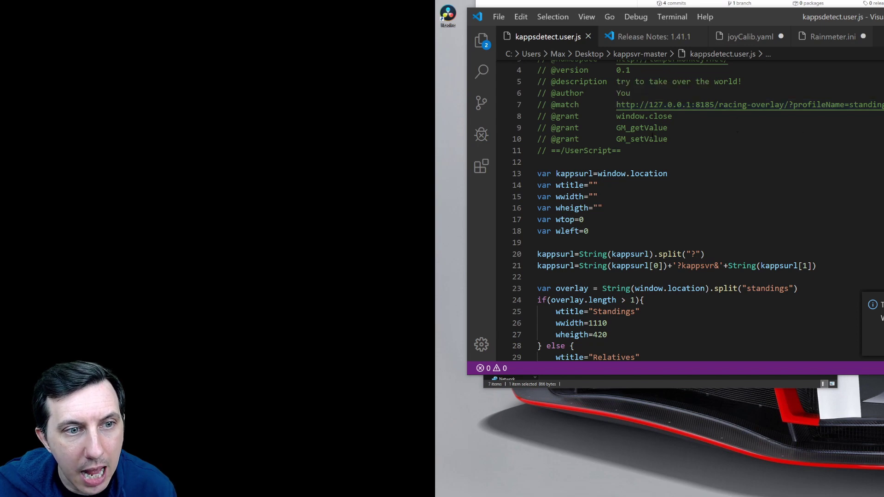
{"action": "scroll", "coordinate": [742, 246], "scroll_direction": "down", "scroll_amount": 3}
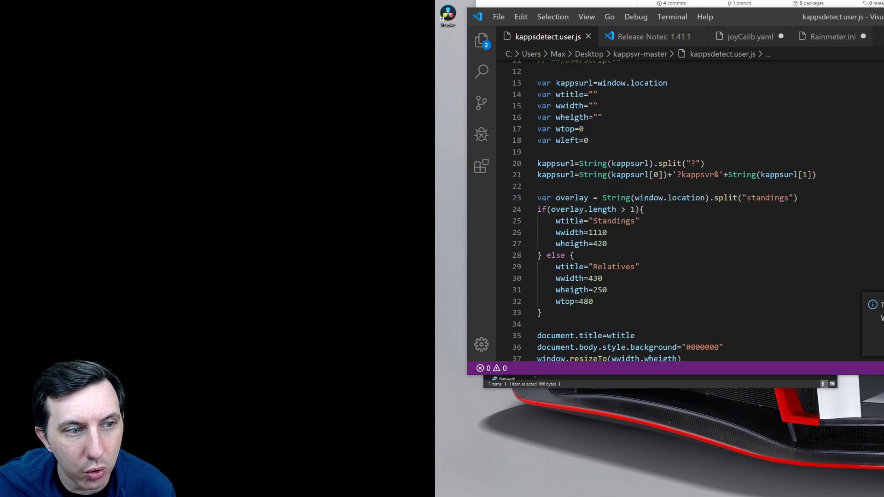
{"action": "scroll", "coordinate": [666, 242], "scroll_direction": "down", "scroll_amount": 2}
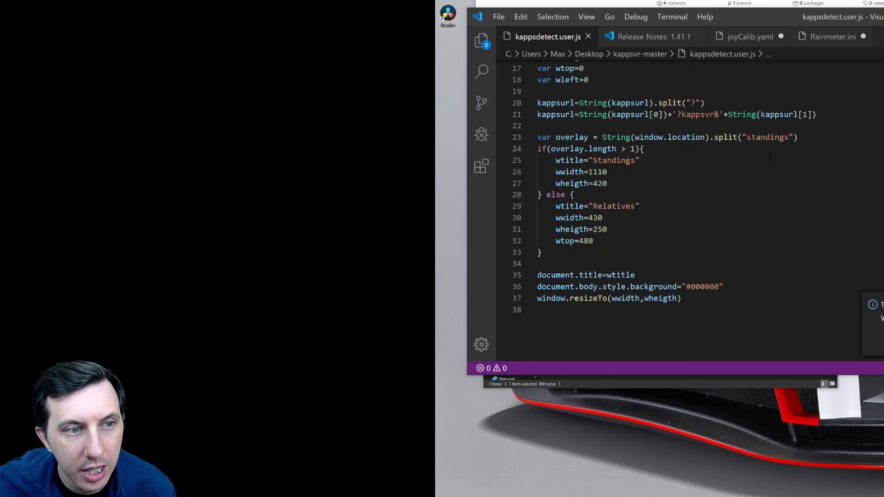
{"action": "scroll", "coordinate": [708, 151], "scroll_direction": "up", "scroll_amount": 1}
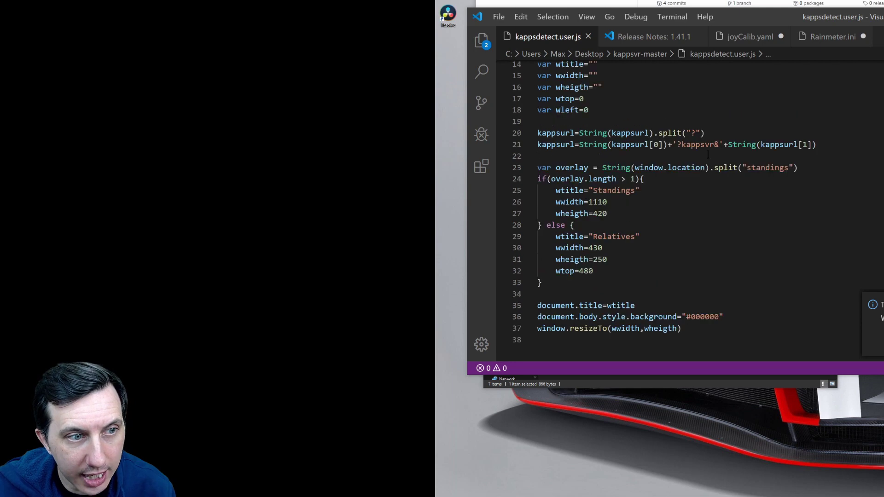
{"action": "scroll", "coordinate": [719, 183], "scroll_direction": "up", "scroll_amount": 1}
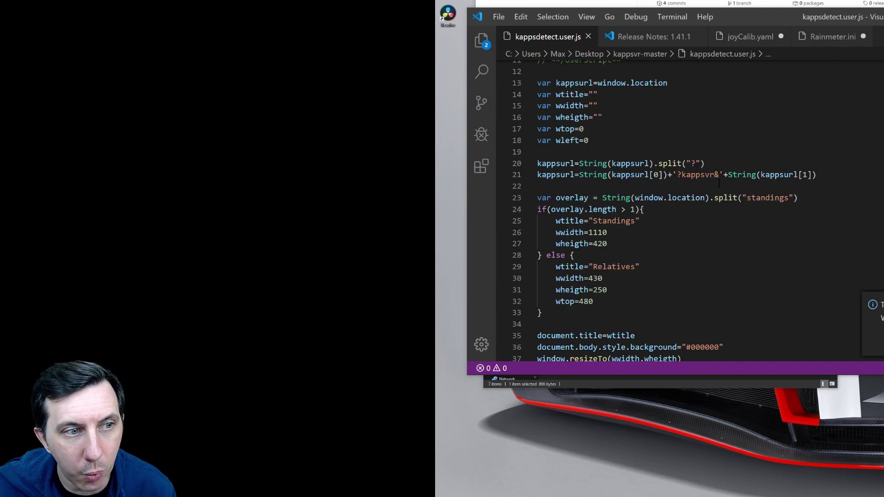
{"action": "scroll", "coordinate": [718, 183], "scroll_direction": "up", "scroll_amount": 3}
{"action": "scroll", "coordinate": [719, 183], "scroll_direction": "down", "scroll_amount": 3}
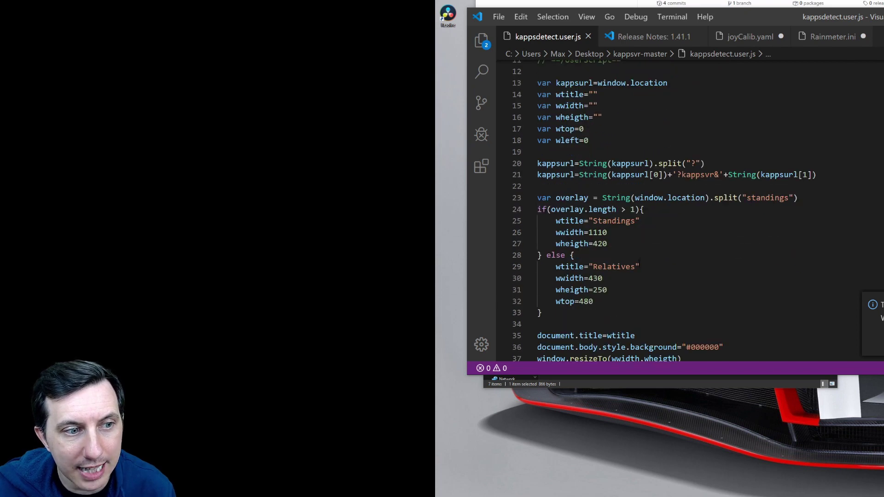
Highlight the Standings title, wwidth and wheigth values in the overlay condition and review the remaining lines.
{"action": "double_click", "coordinate": [605, 221]}
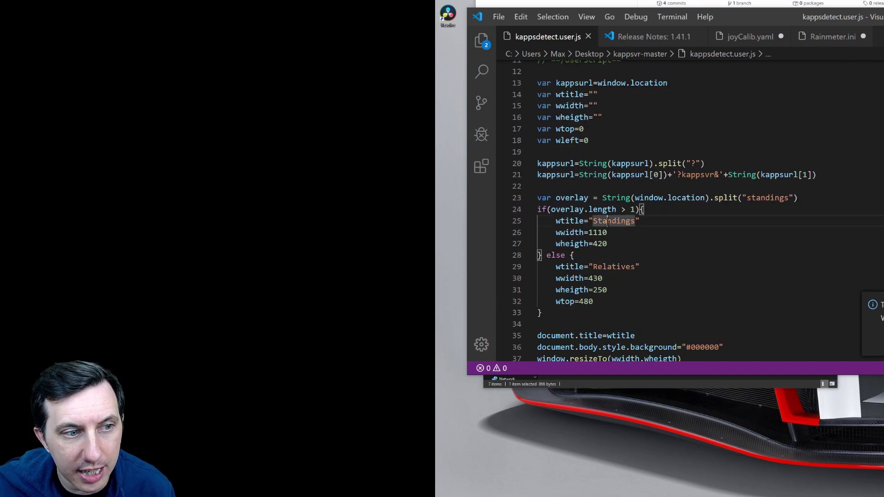
{"action": "left_click_drag", "start_coordinate": [588, 233], "coordinate": [608, 233]}
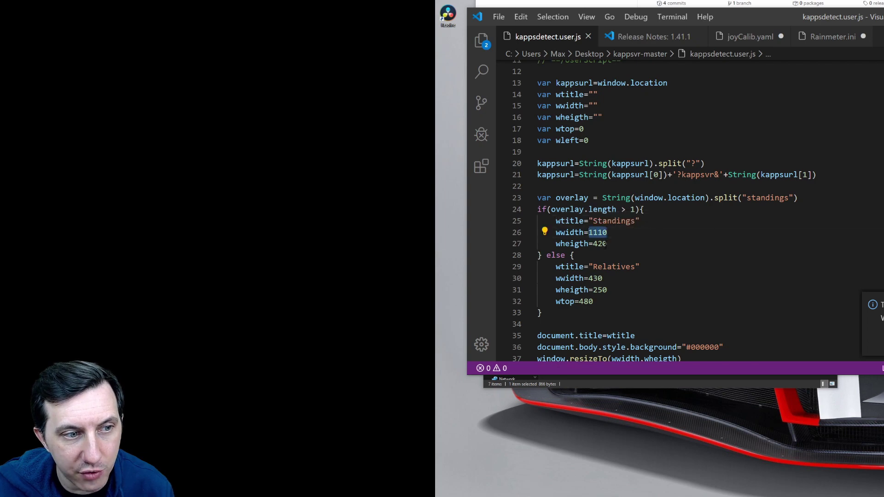
{"action": "double_click", "coordinate": [599, 244]}
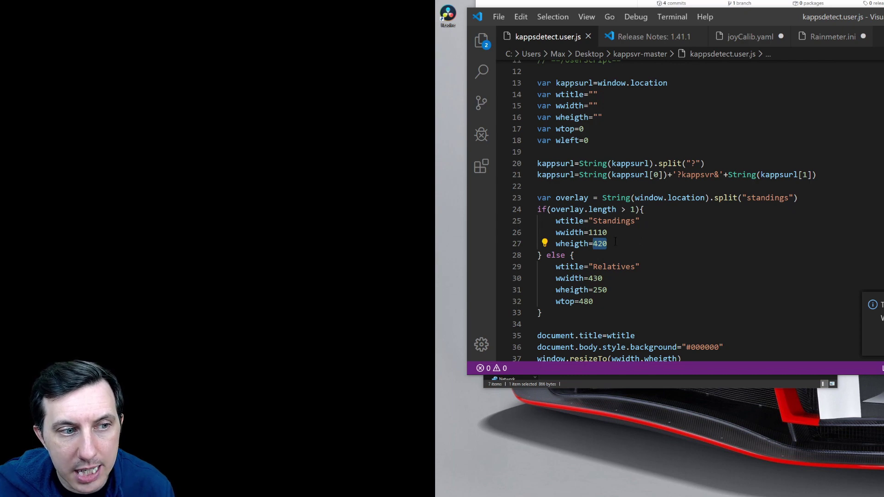
{"action": "scroll", "coordinate": [615, 241], "scroll_direction": "down", "scroll_amount": 3}
{"action": "scroll", "coordinate": [647, 260], "scroll_direction": "up", "scroll_amount": 2}
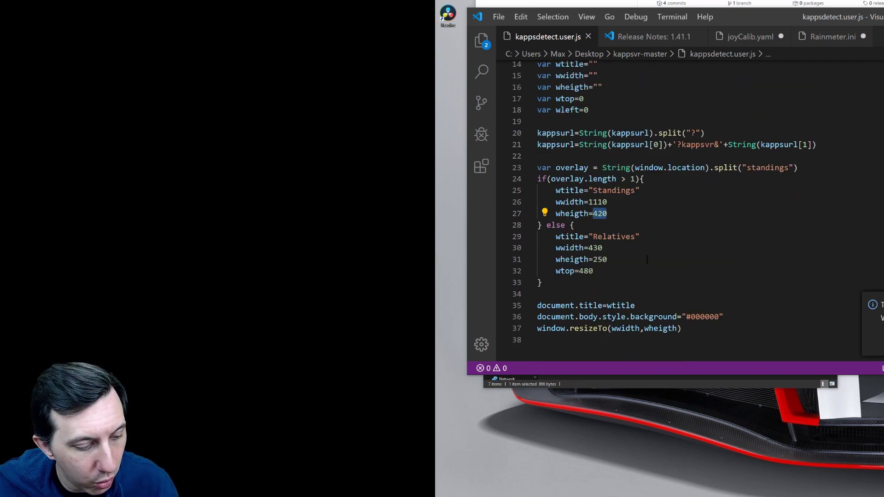
Copy the entire kappsdetect.user.js script, switch to Chrome and open the Tampermonkey dashboard.
{"action": "key", "text": "ctrl+a"}
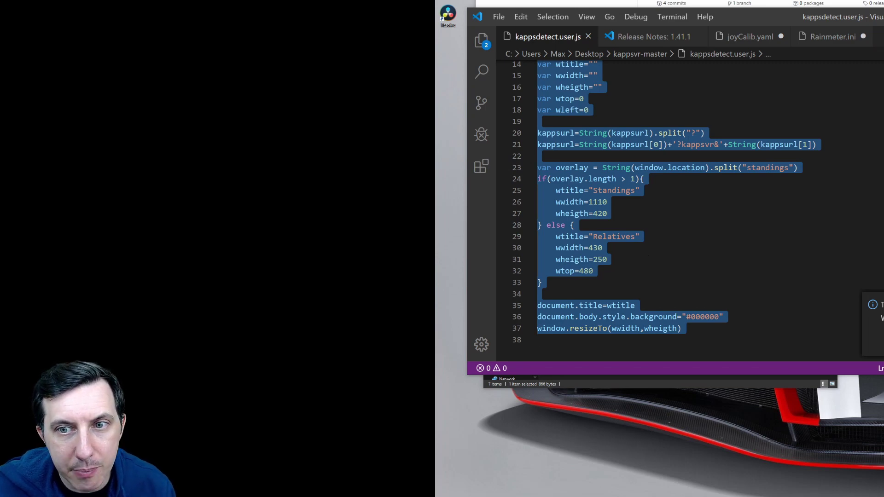
{"action": "key", "text": "alt+Tab"}
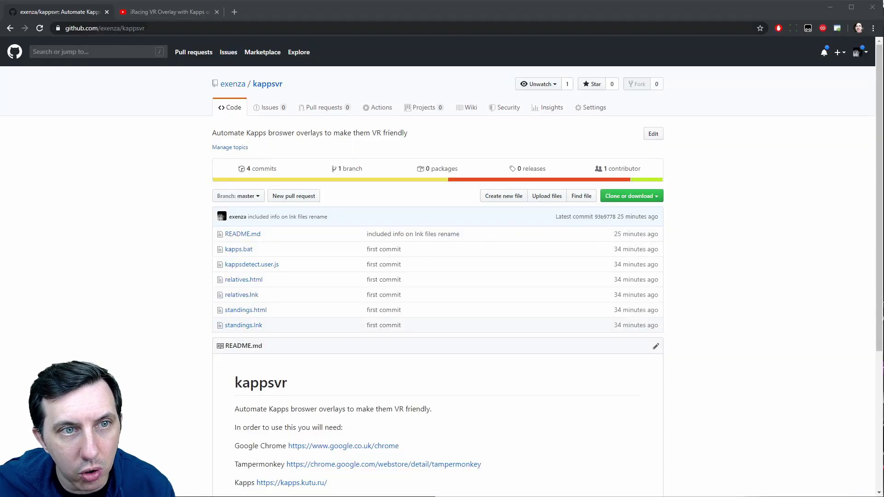
{"action": "left_click", "coordinate": [735, 132]}
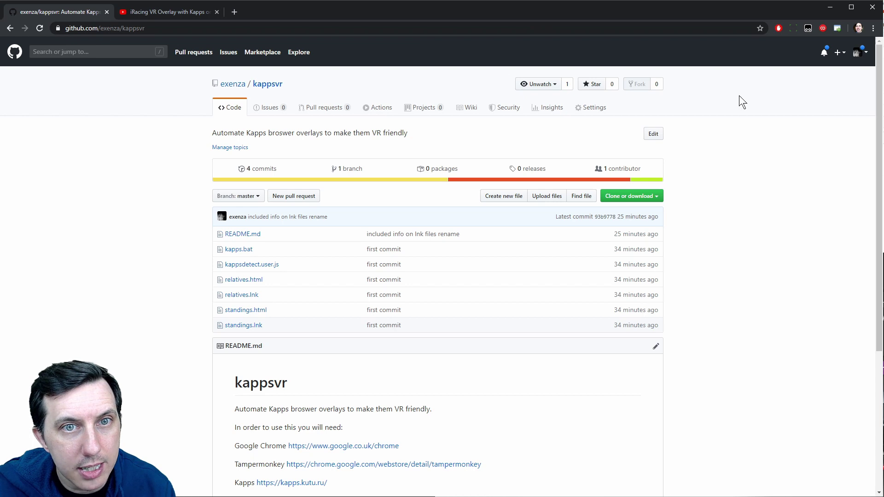
{"action": "left_click", "coordinate": [809, 27]}
{"action": "left_click", "coordinate": [748, 123]}
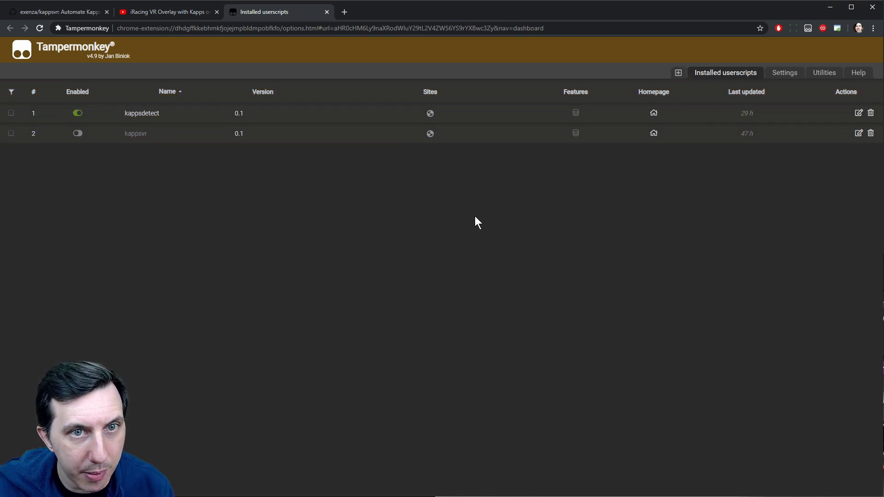
Create a new userscript, replace its template with the copied kappsdetect code, and return to the installed userscripts without saving.
{"action": "left_click", "coordinate": [677, 74]}
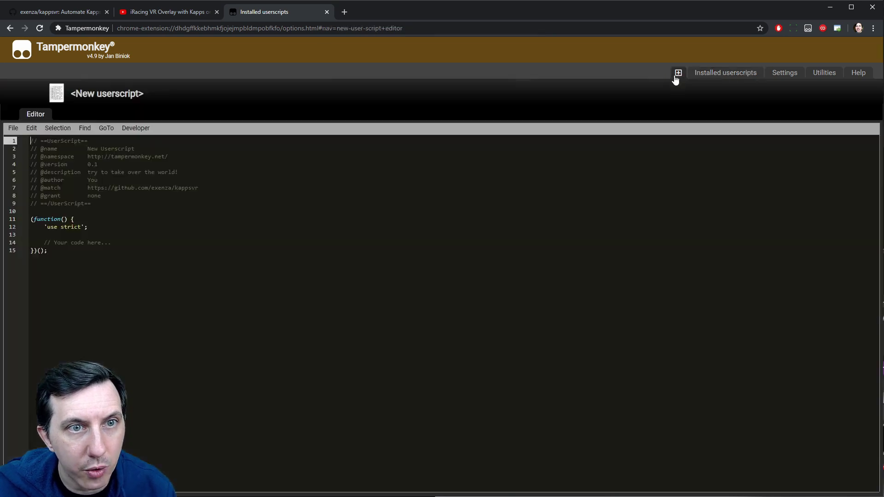
{"action": "left_click", "coordinate": [129, 277]}
{"action": "key", "text": "ctrl+a"}
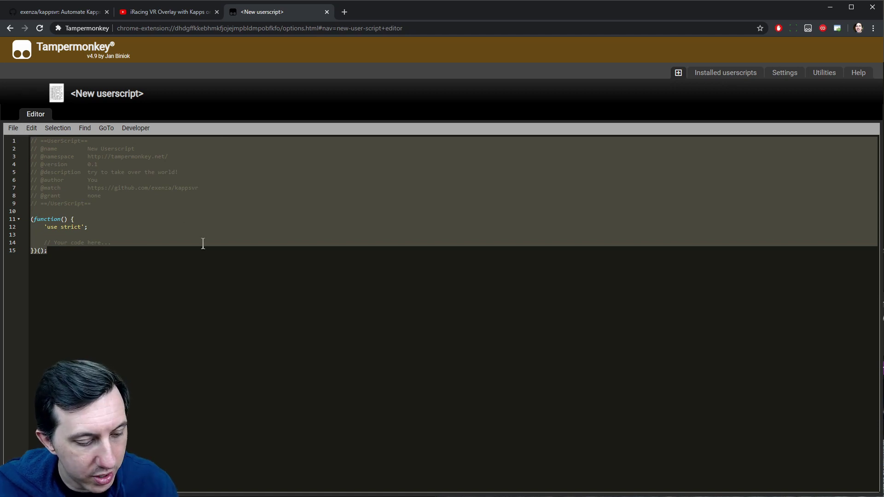
{"action": "key", "text": "ctrl+v"}
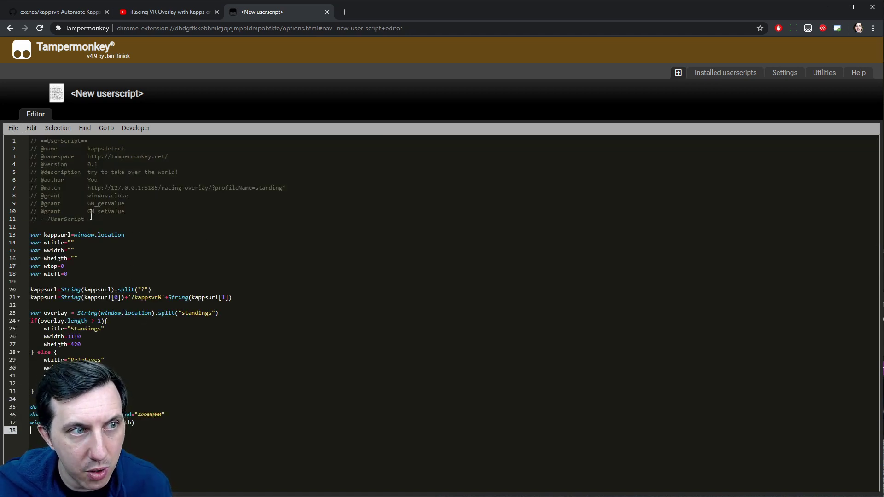
{"action": "left_click", "coordinate": [11, 127]}
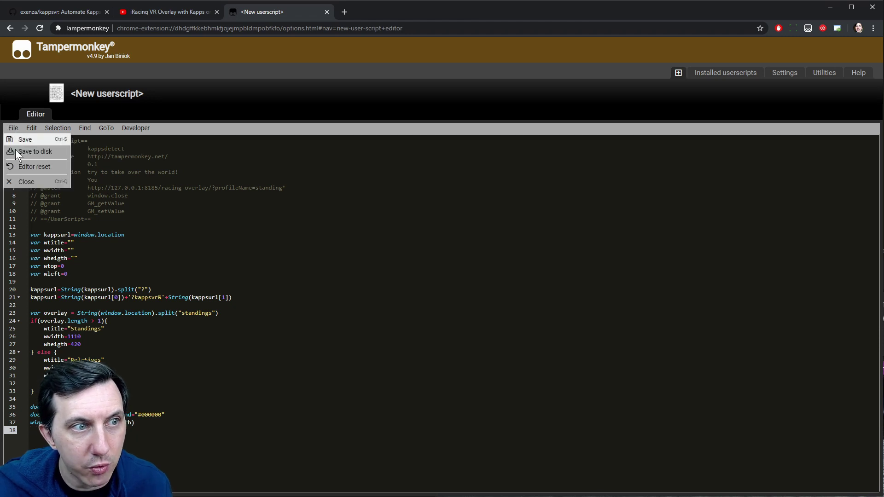
{"action": "left_click", "coordinate": [709, 78]}
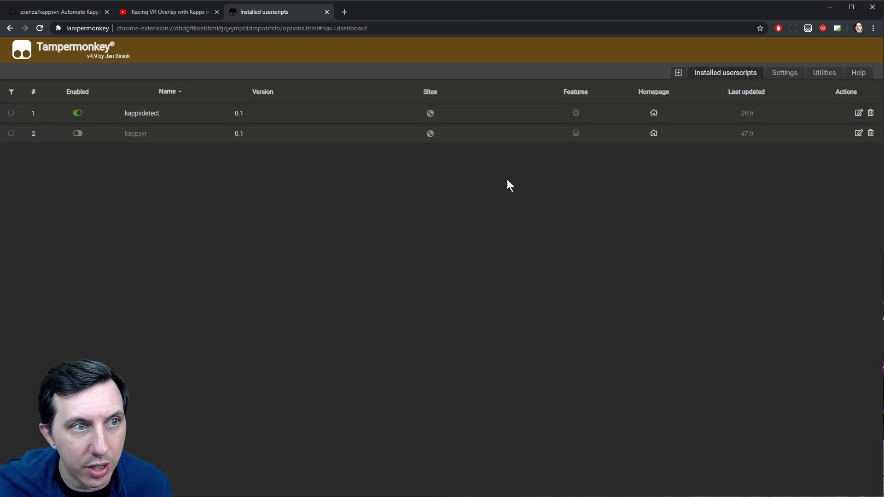
Open the installed kappsdetect userscript in the editor and highlight the document.body.style.background line.
{"action": "left_click", "coordinate": [858, 114]}
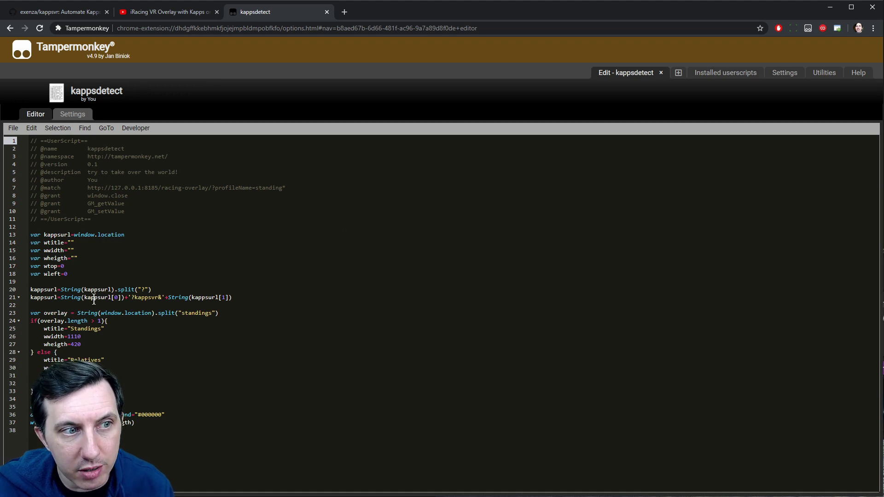
{"action": "left_click_drag", "start_coordinate": [166, 415], "coordinate": [32, 411]}
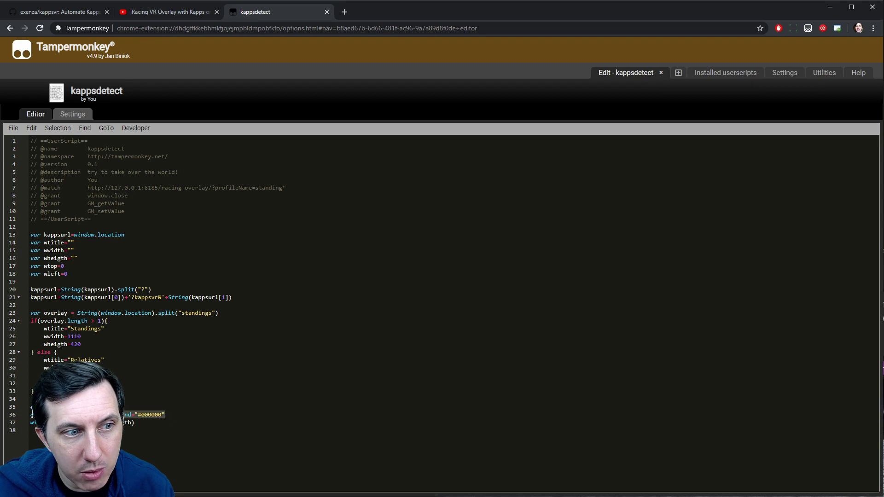
{"action": "key", "text": "Right"}
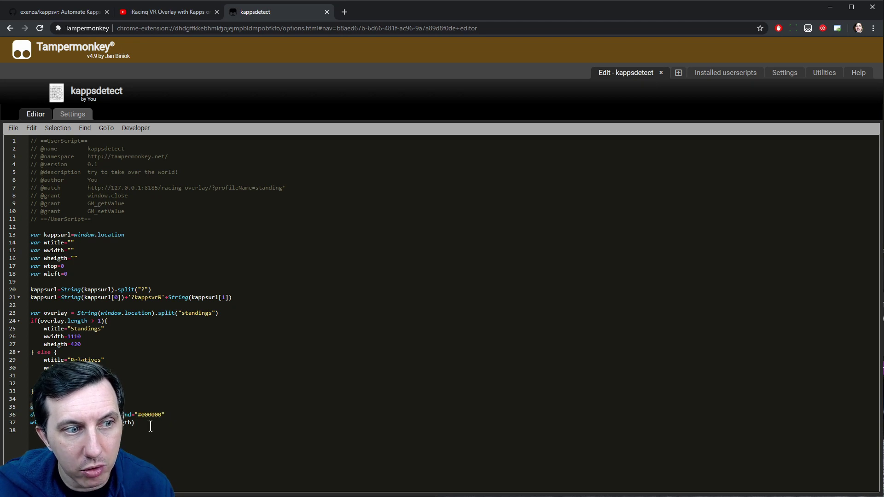